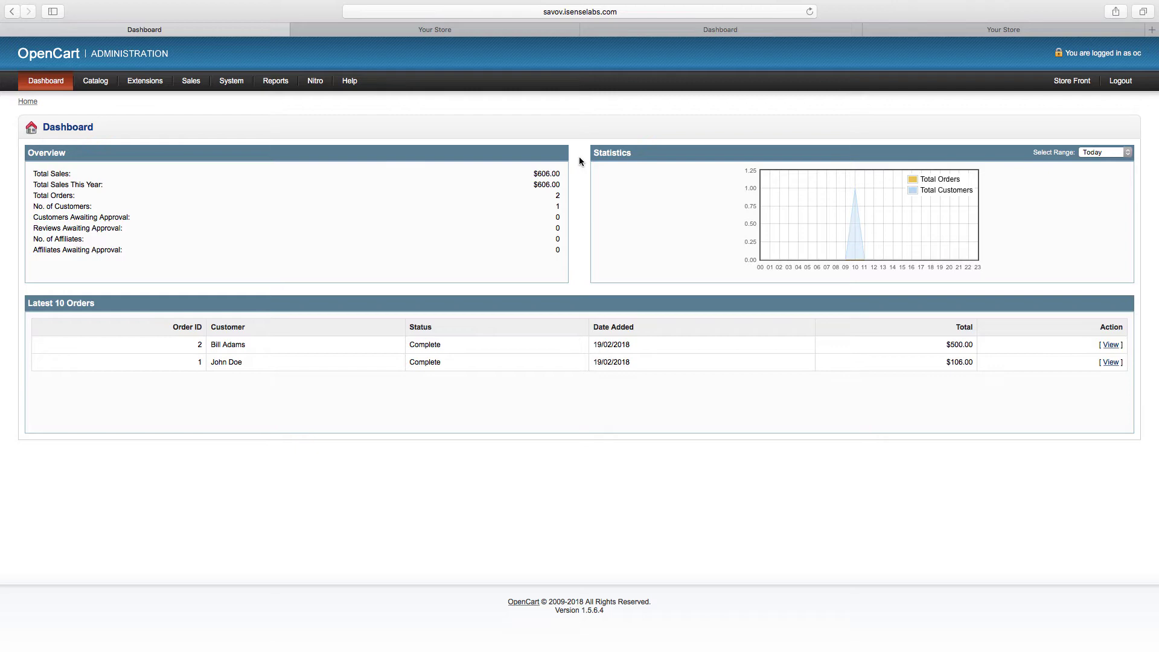
Switch between the old 1.5 storefront, the OpenCart 3 dashboard and the new 'Your Store' tab.
click(496, 31)
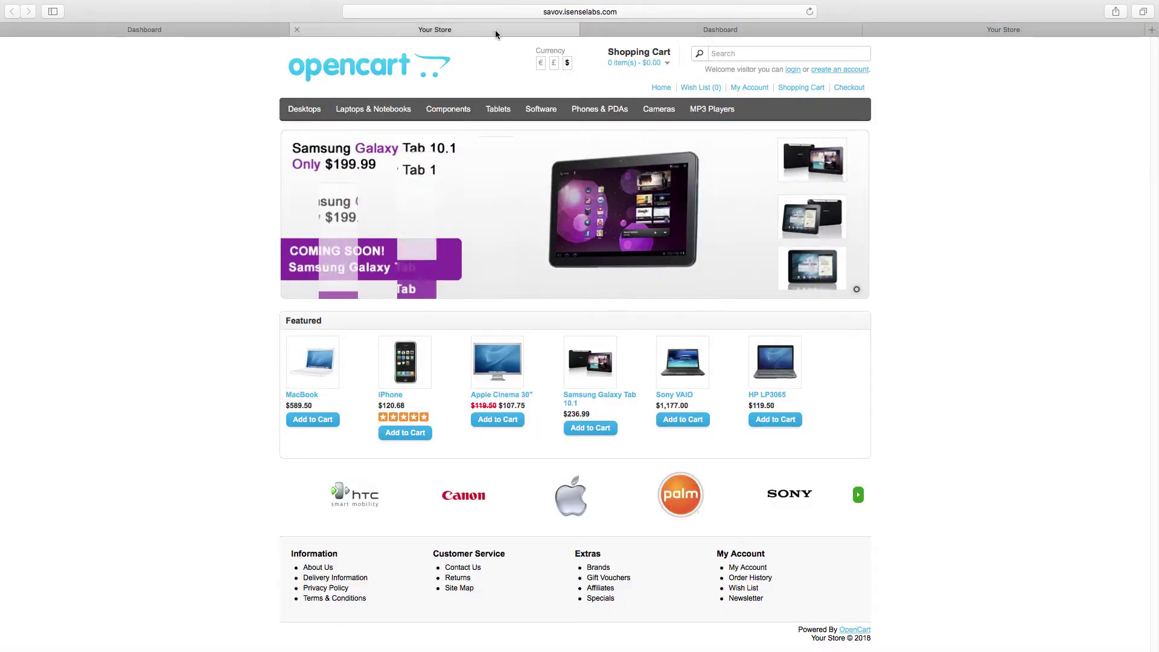
click(711, 32)
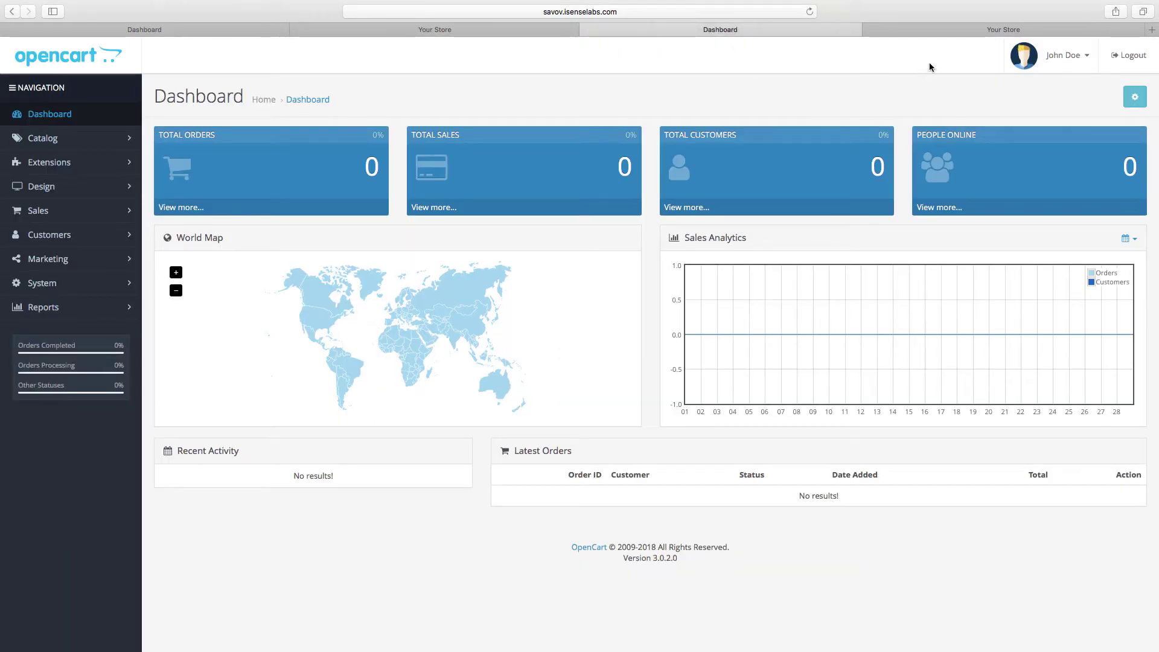
click(954, 32)
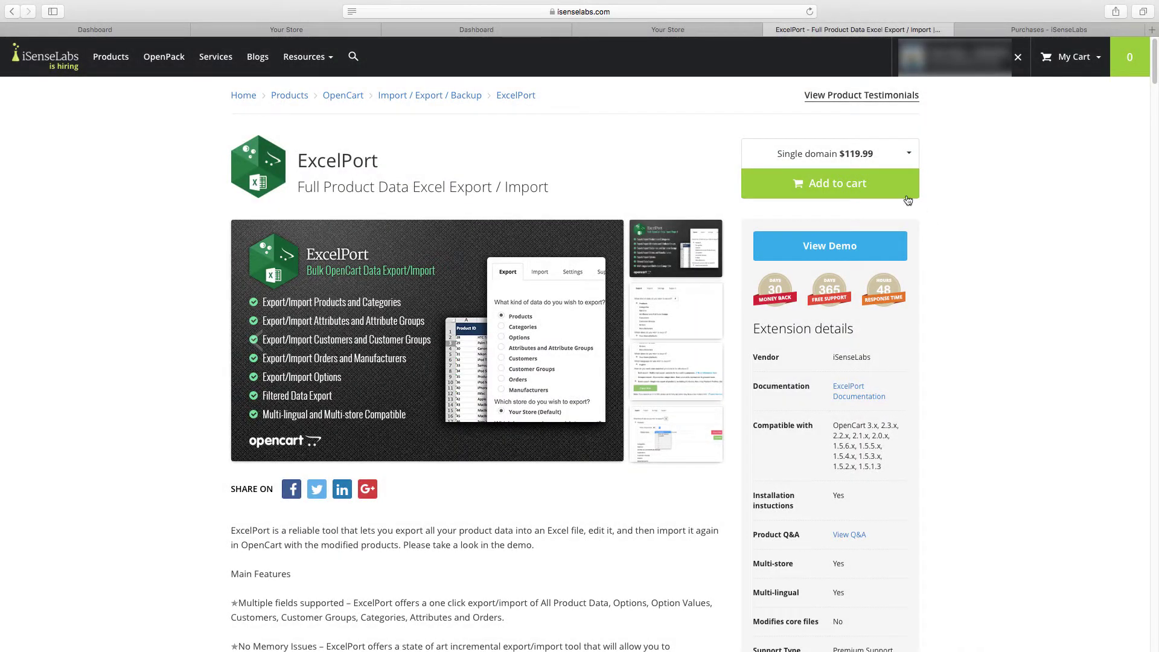
Buy ExcelPort, download the 1.11.5 release for the 1.5 store, and select its folder.
click(862, 183)
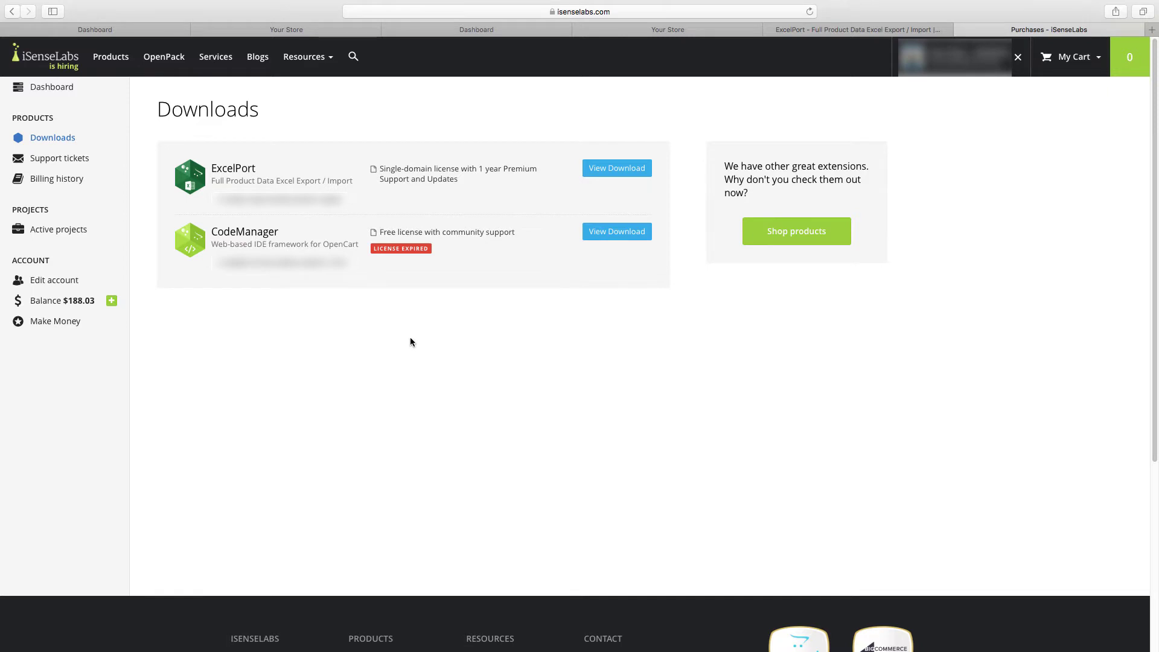
click(594, 163)
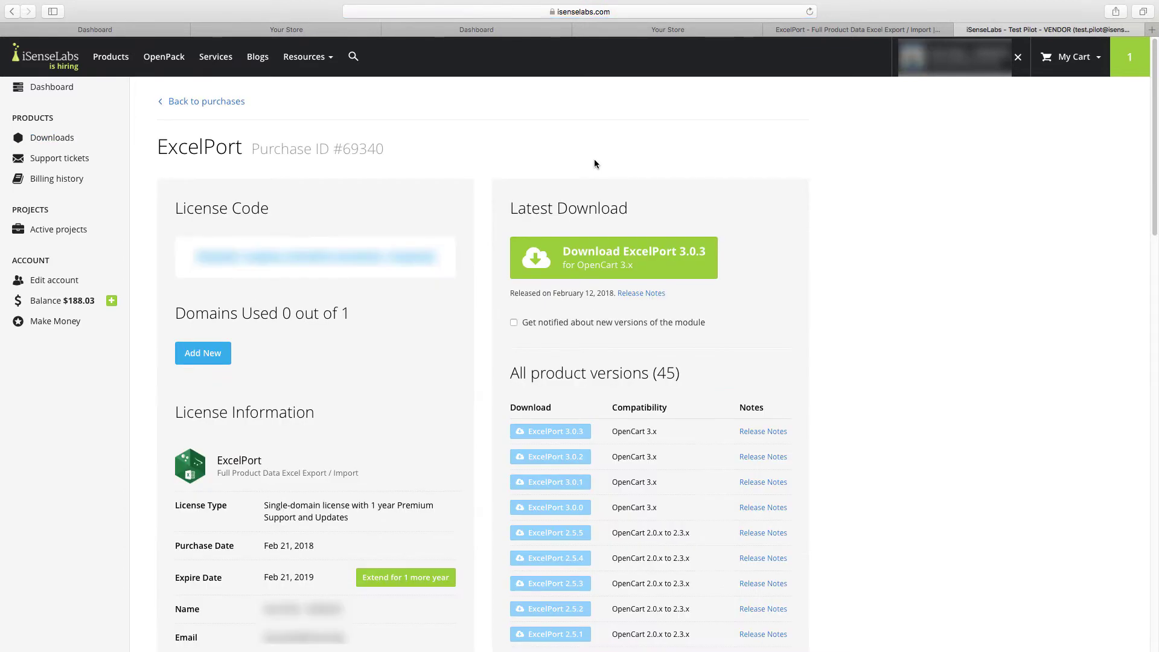
scroll(570, 165, down, 3)
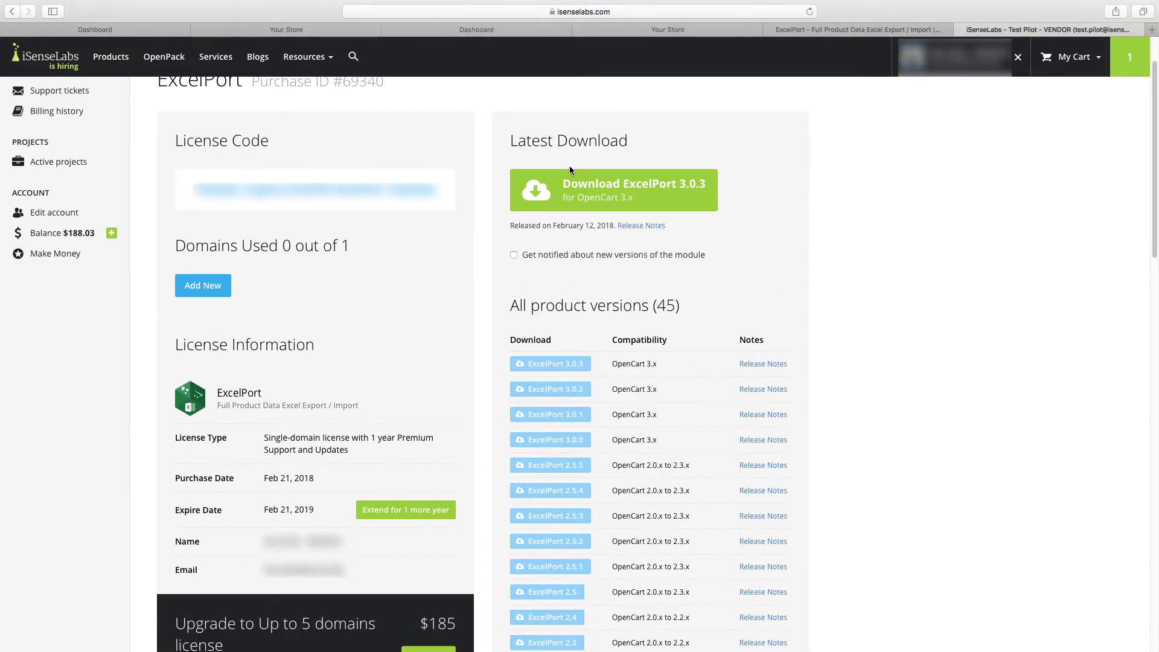
scroll(571, 171, down, 6)
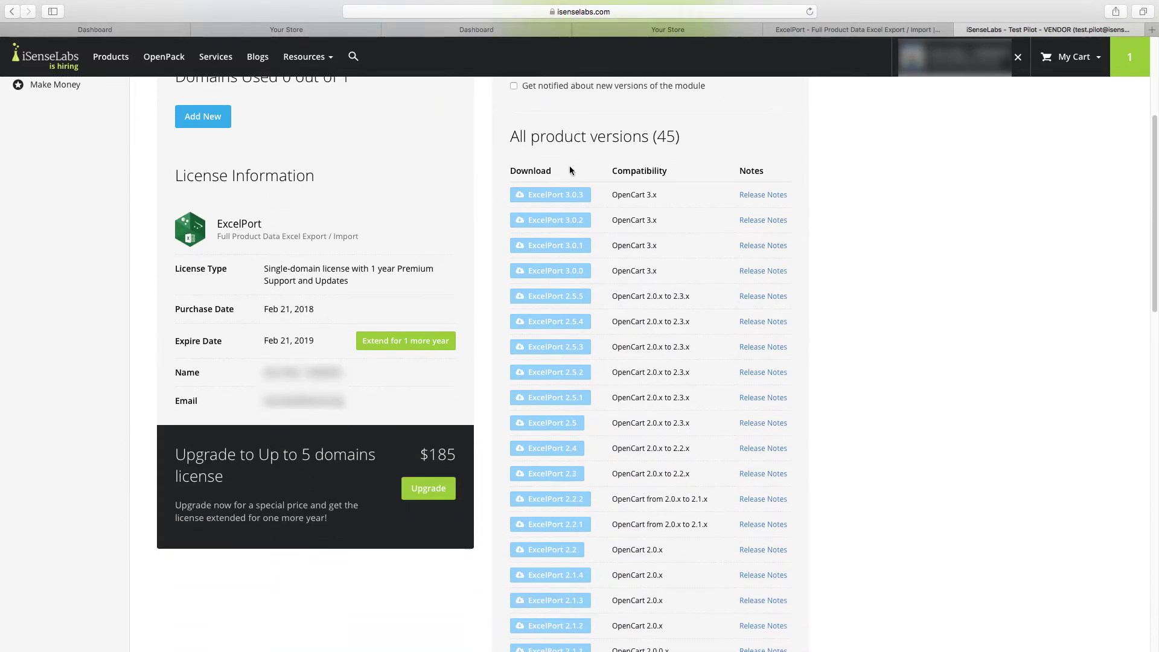
scroll(570, 166, down, 1)
click(586, 564)
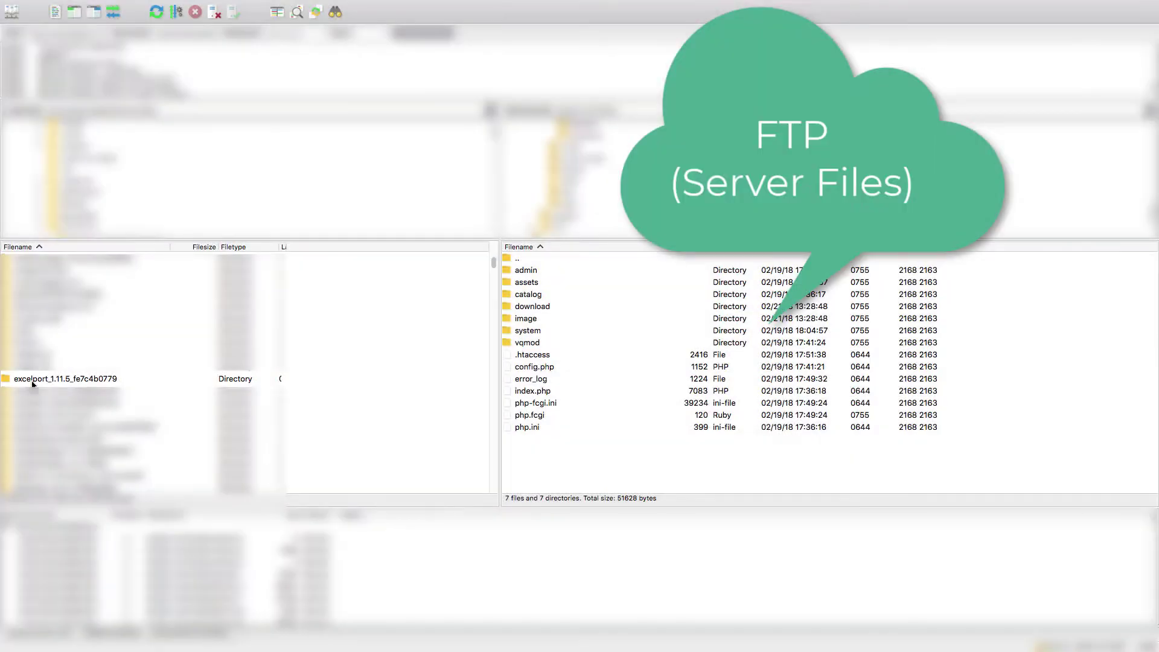
click(78, 380)
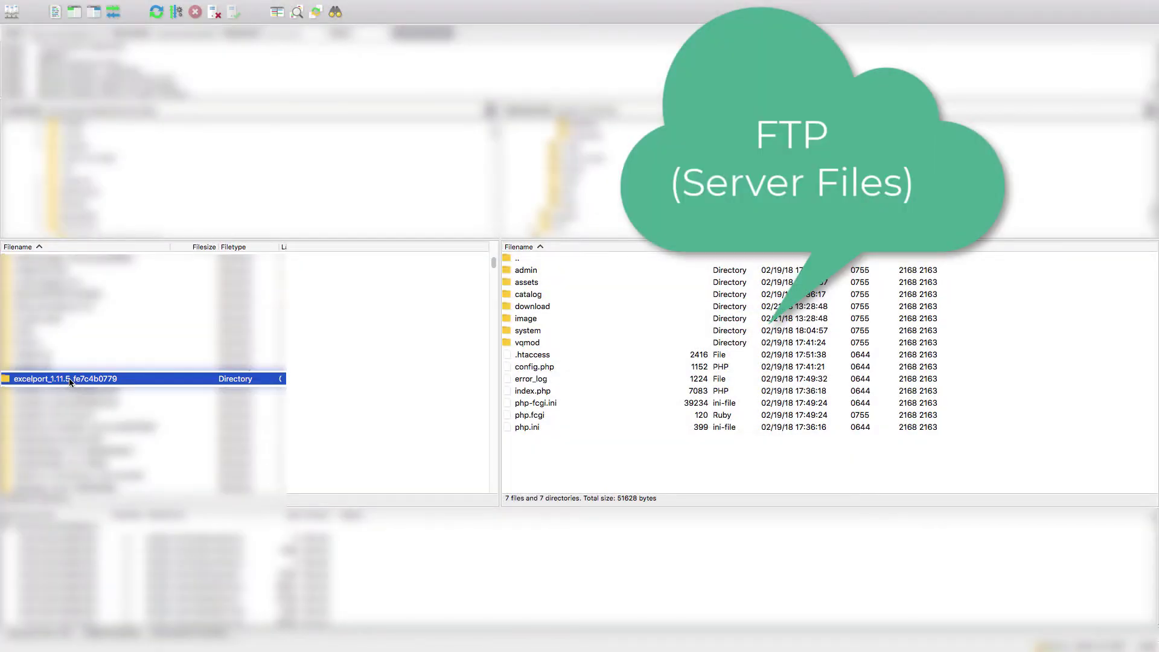
Upload admin, system, vendors and vqmod from excelport_1.11.5/Upload to the server.
double_click(69, 378)
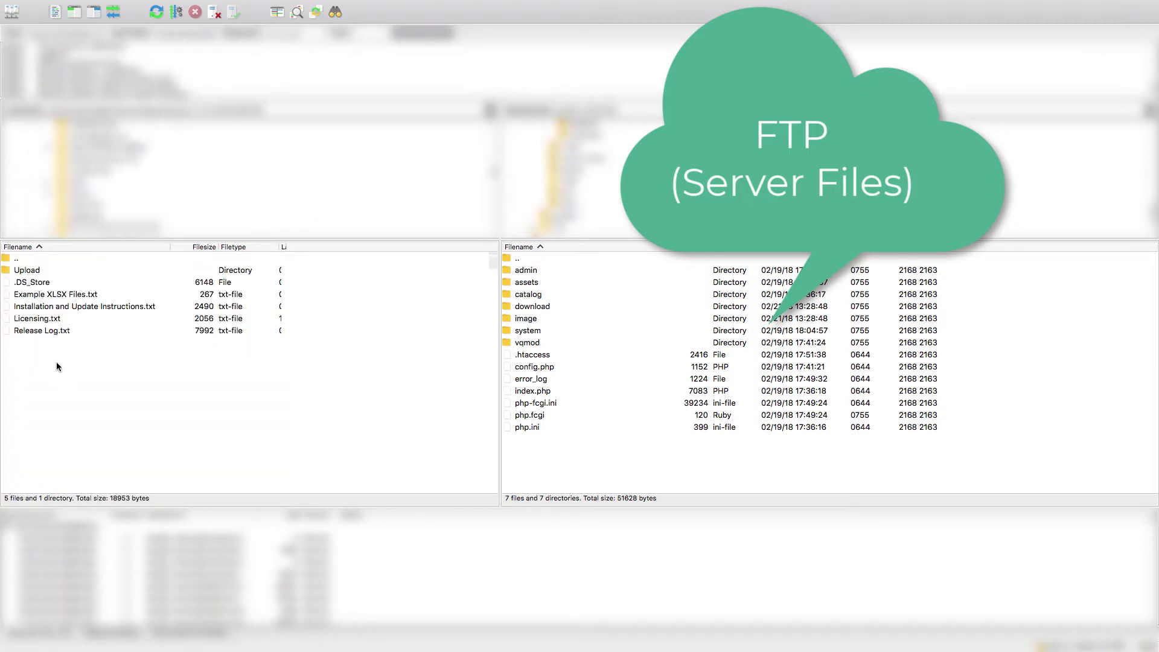
double_click(38, 272)
click(38, 272)
drag(38, 282, 37, 309)
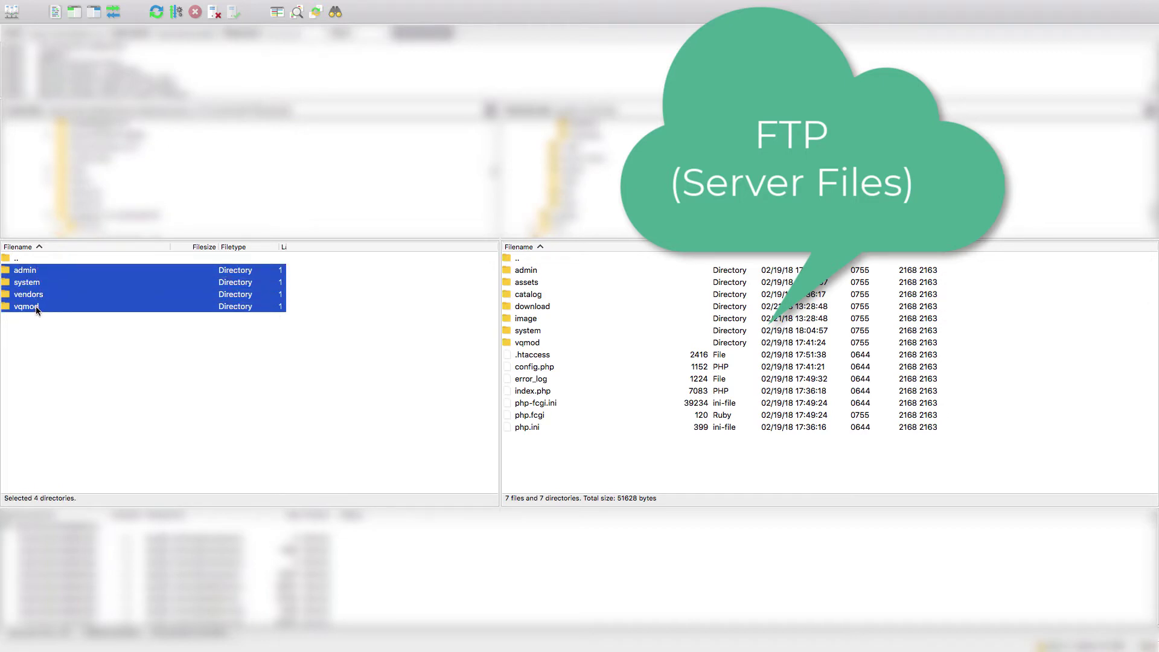
right_click(36, 270)
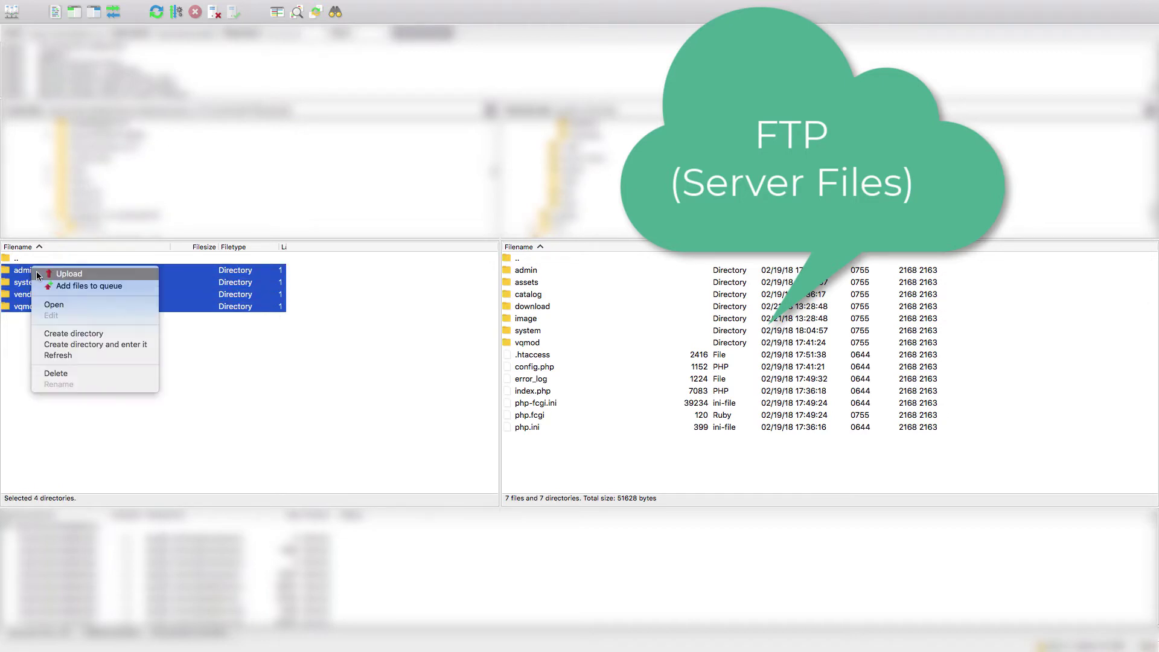
click(72, 273)
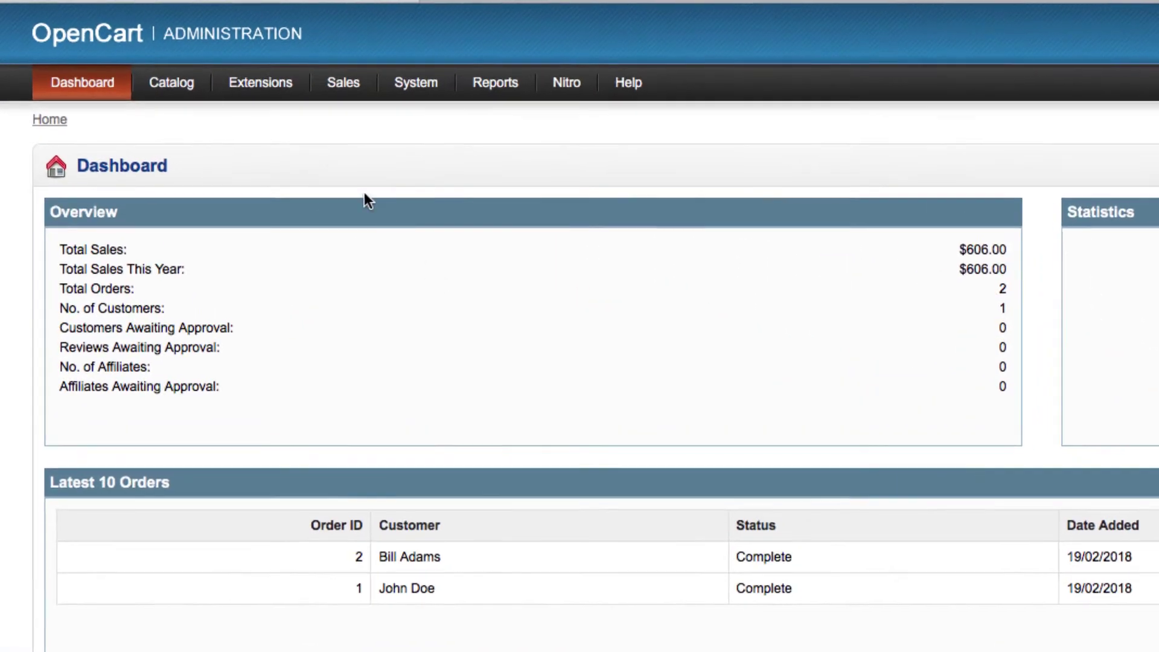
Install ExcelPort under Extensions > Modules and open its settings.
mouse_move(154, 89)
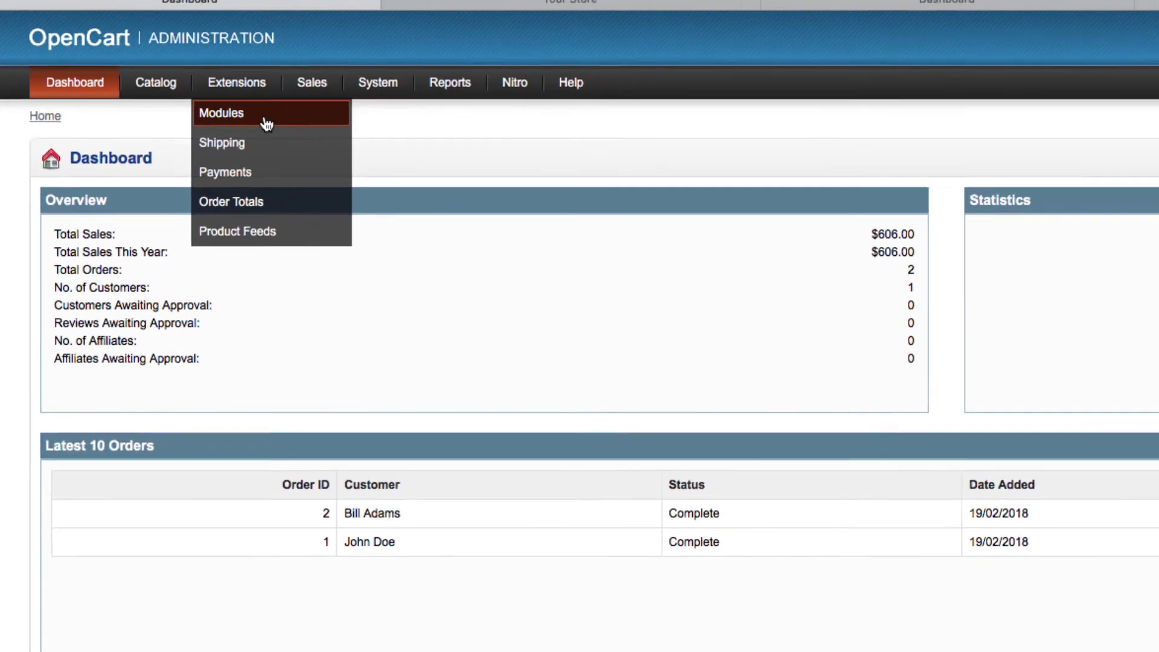
click(290, 118)
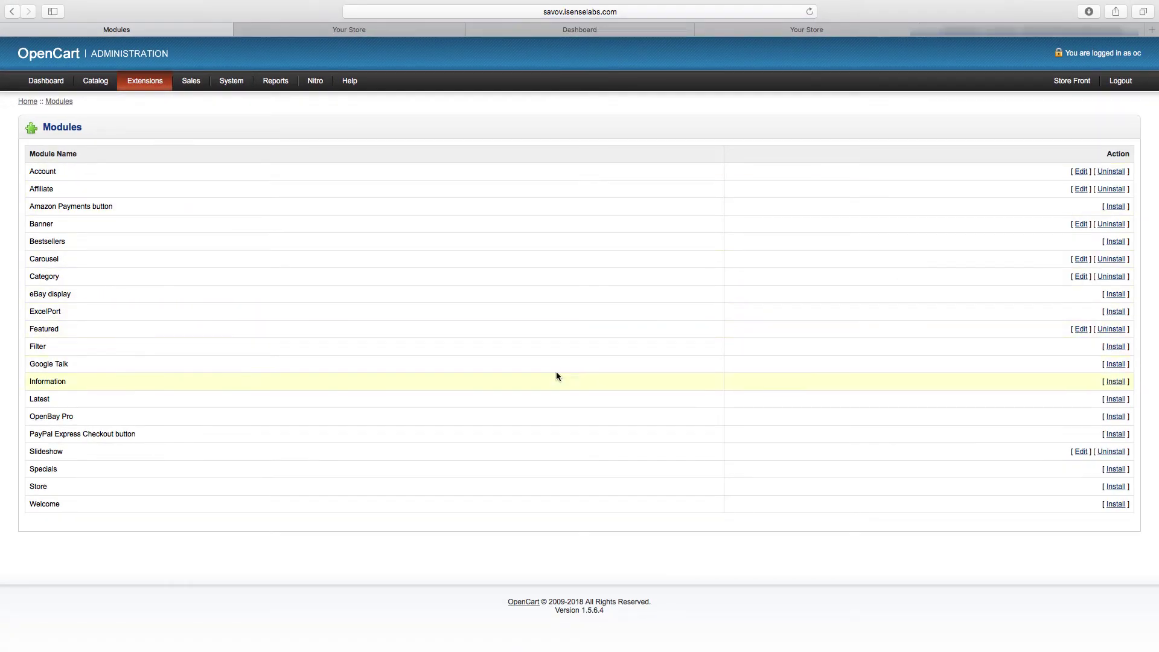
click(1115, 311)
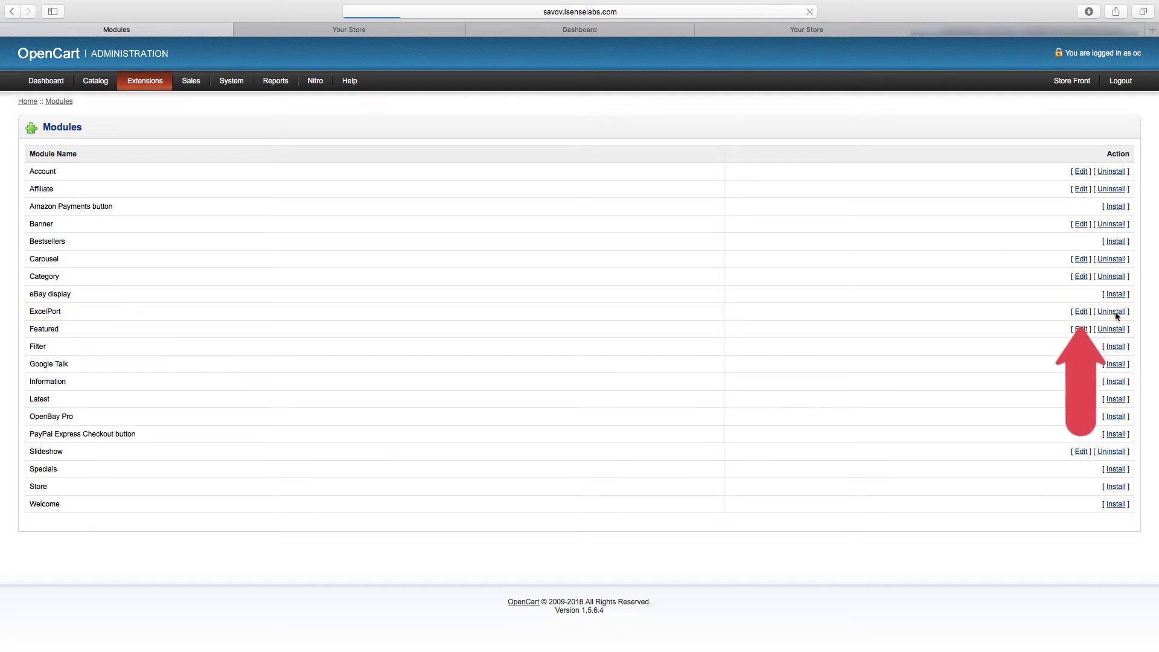
click(1081, 312)
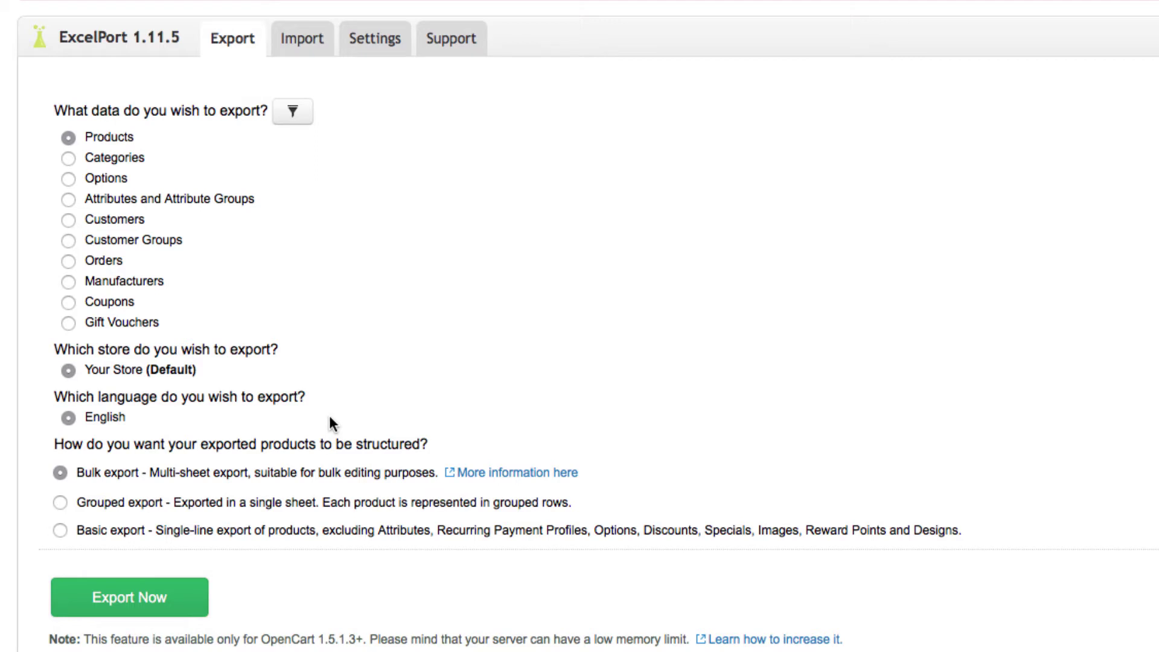
Export Products, Categories, Customers and Orders in turn from ExcelPort's Export tab.
click(164, 597)
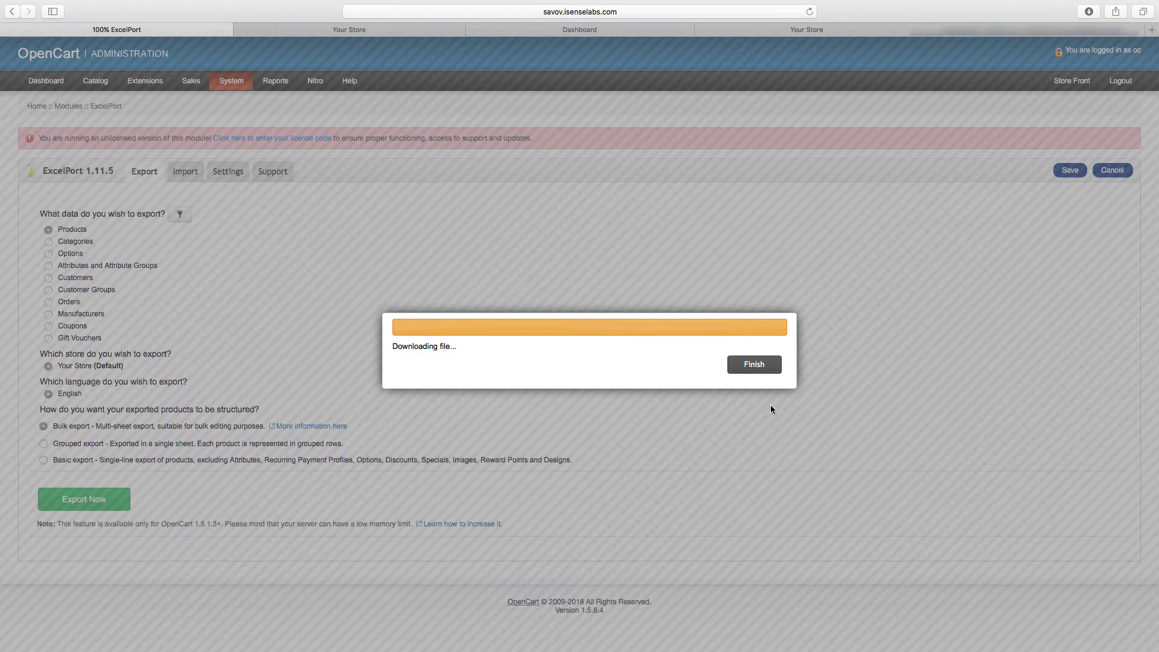
click(758, 366)
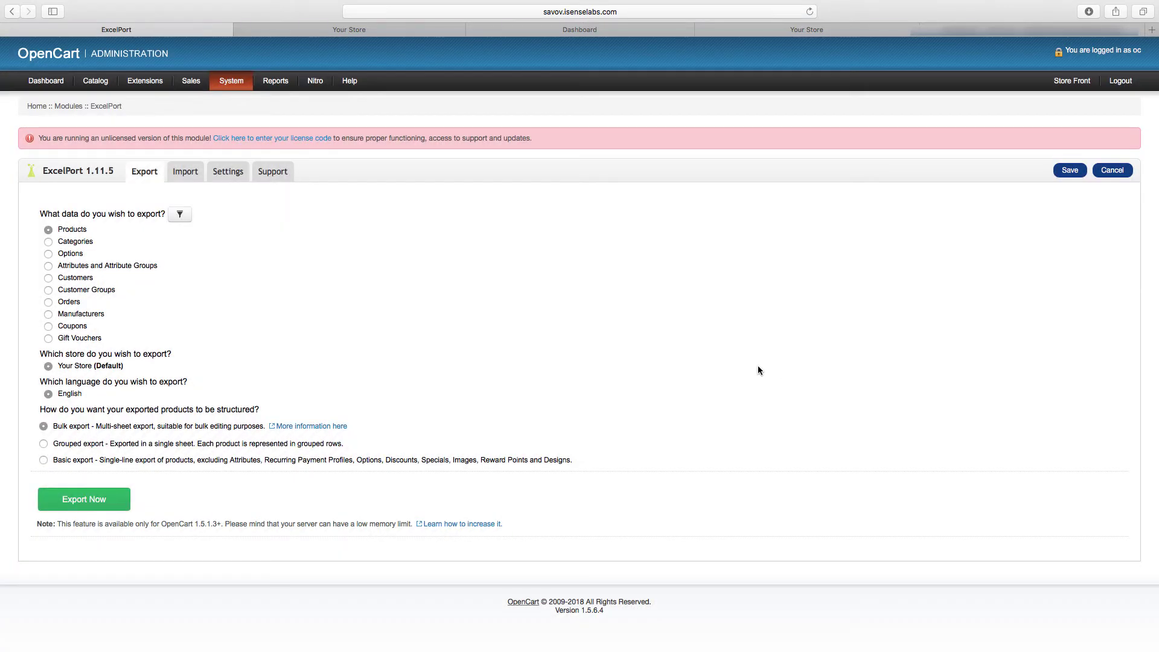
click(76, 243)
click(80, 429)
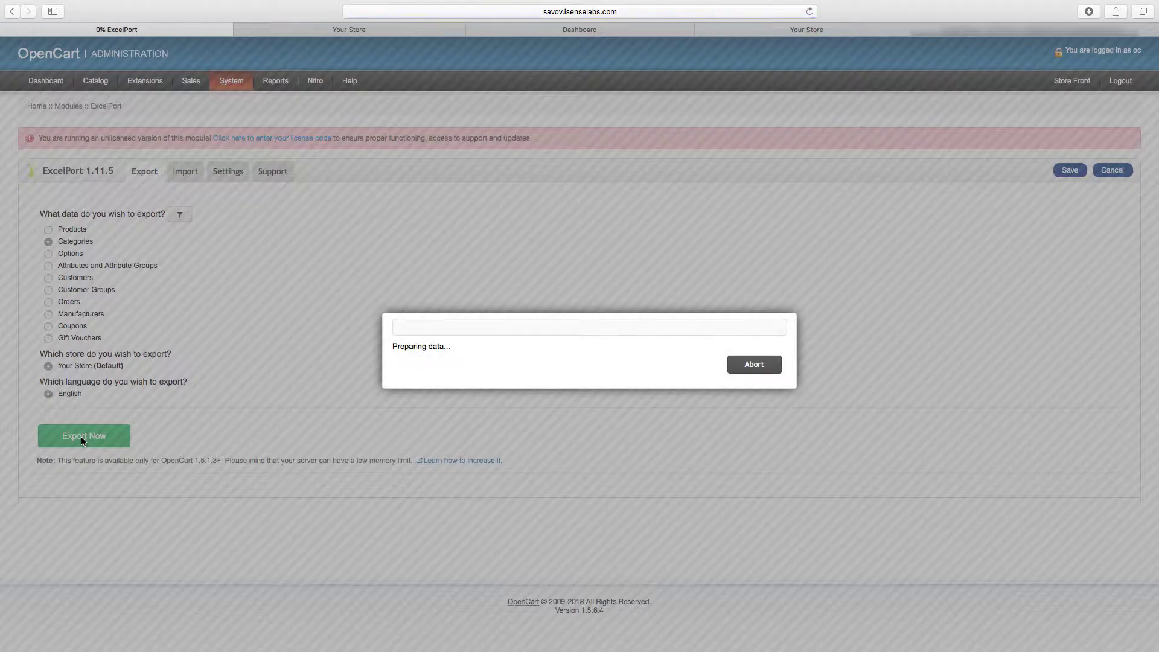
click(763, 365)
click(75, 279)
click(91, 434)
click(754, 364)
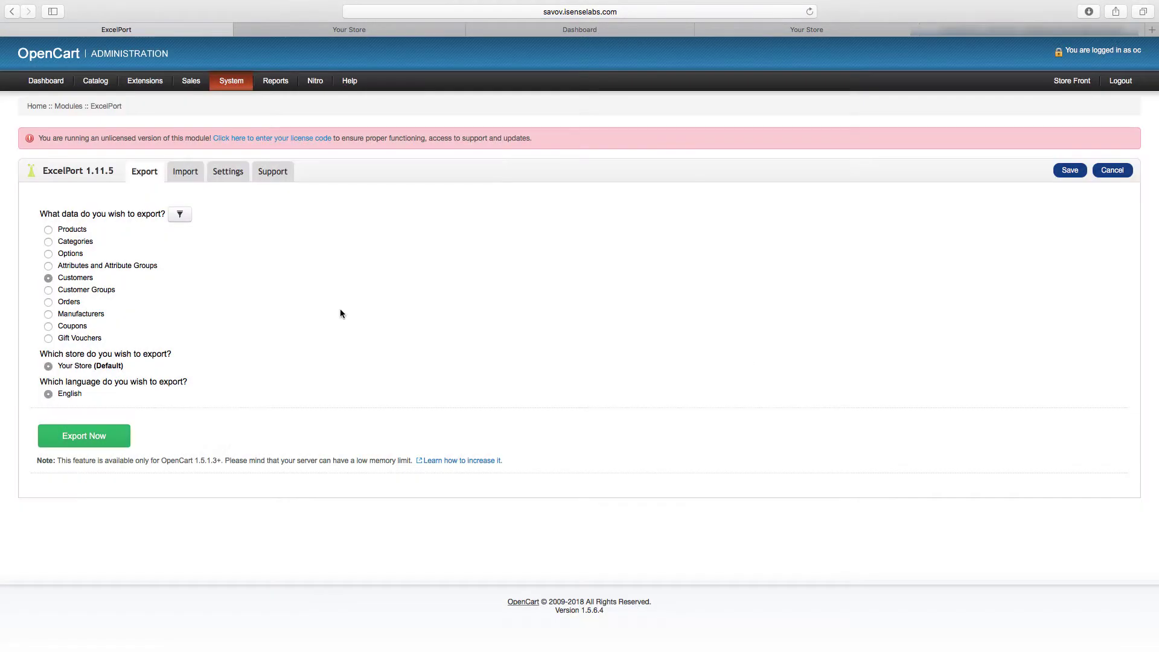
click(68, 302)
click(107, 380)
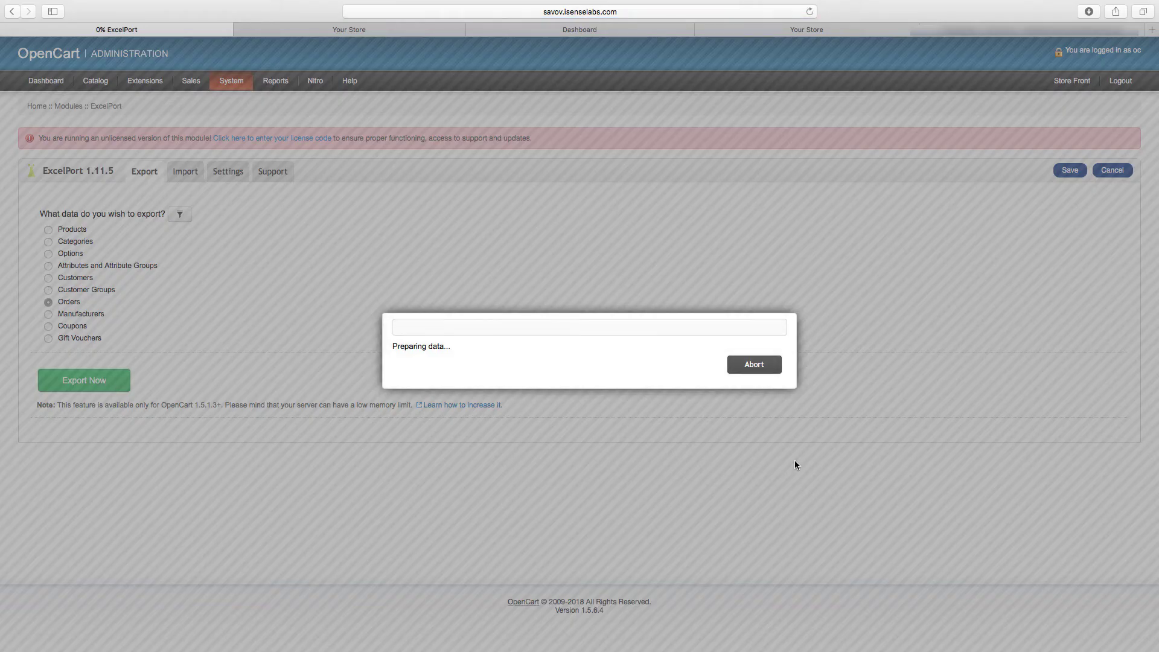
click(754, 365)
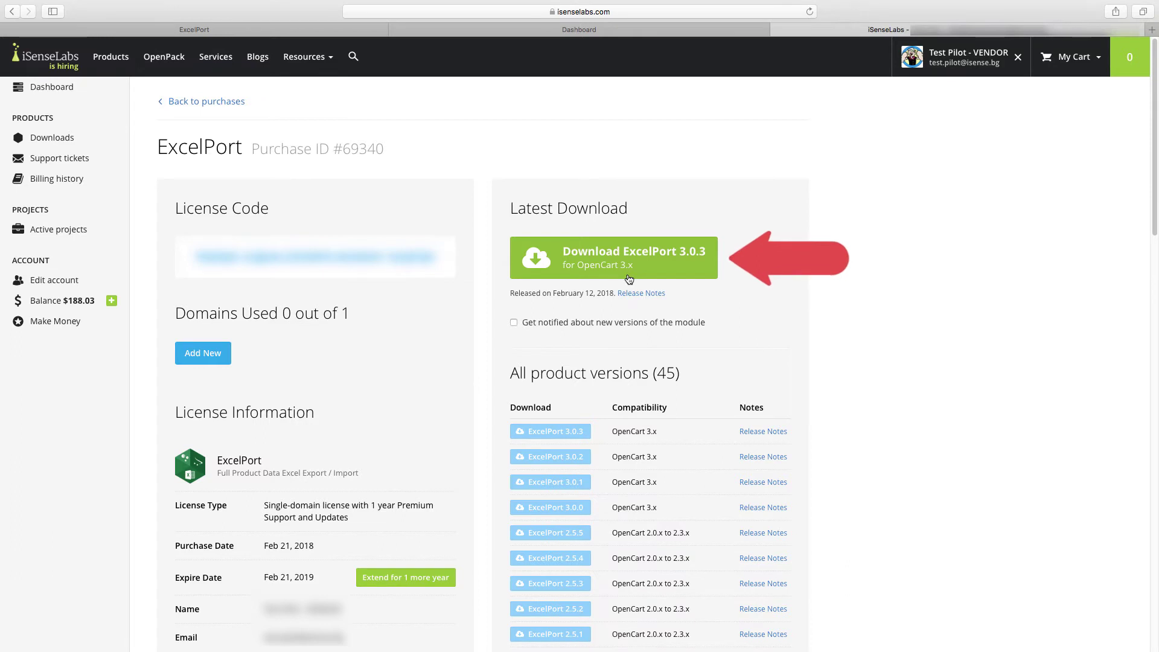
Enable new-version notifications and download ExcelPort 3.0.3 for OpenCart 3.x.
click(622, 324)
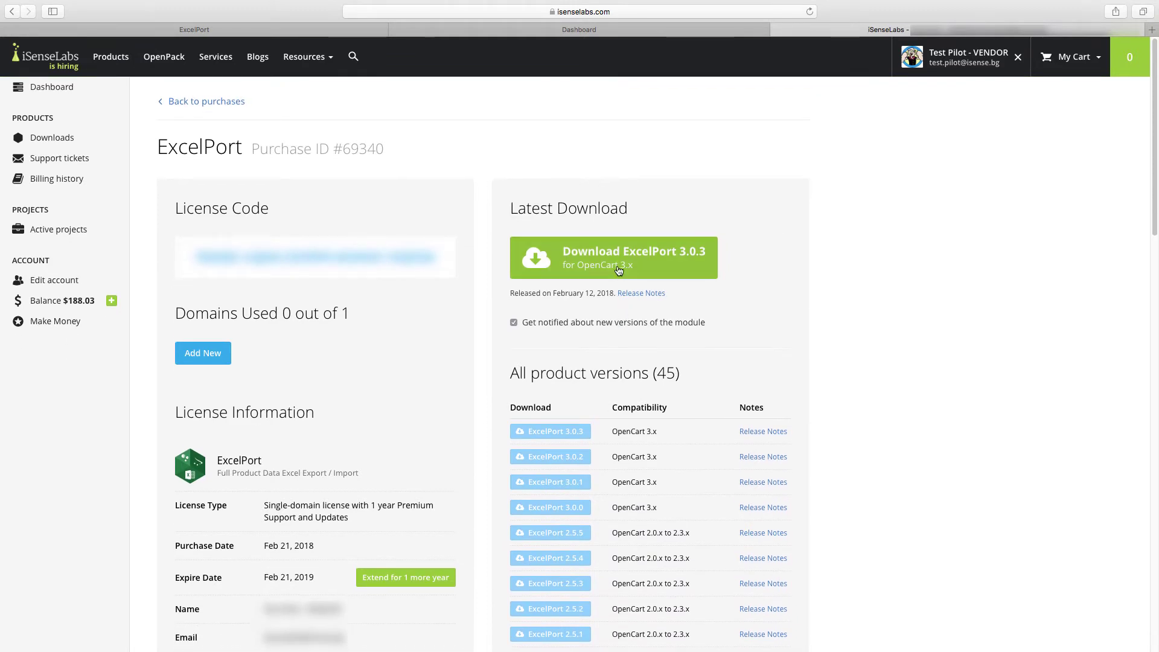
click(617, 266)
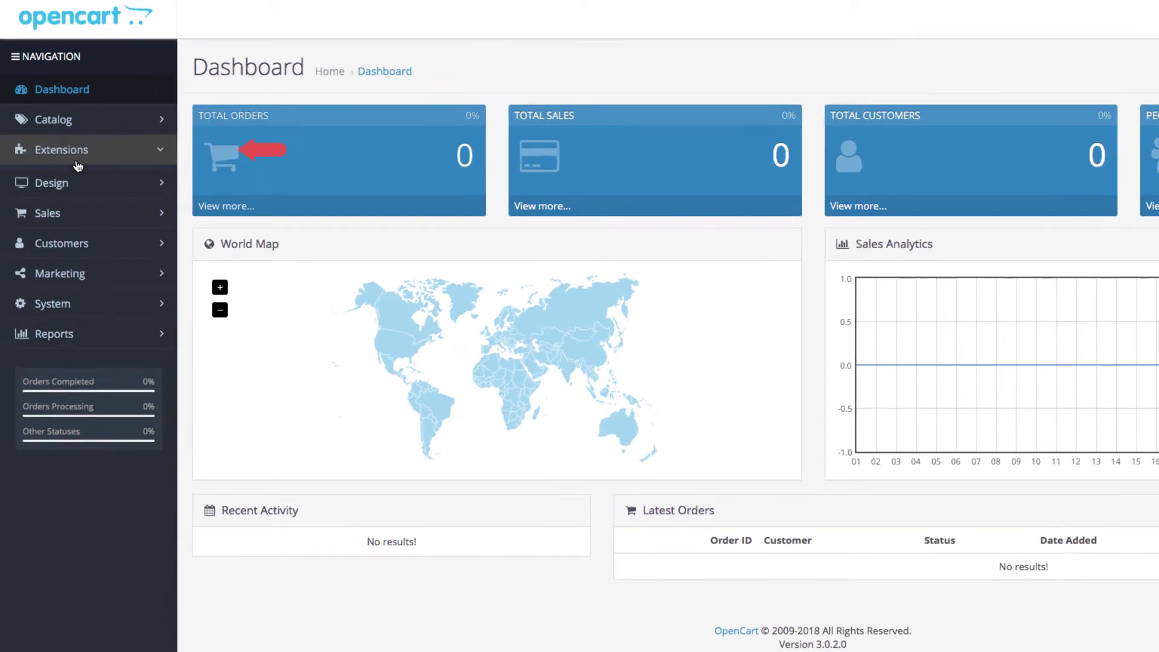
Upload excelport.ocmod.zip through the Extension Installer.
click(49, 162)
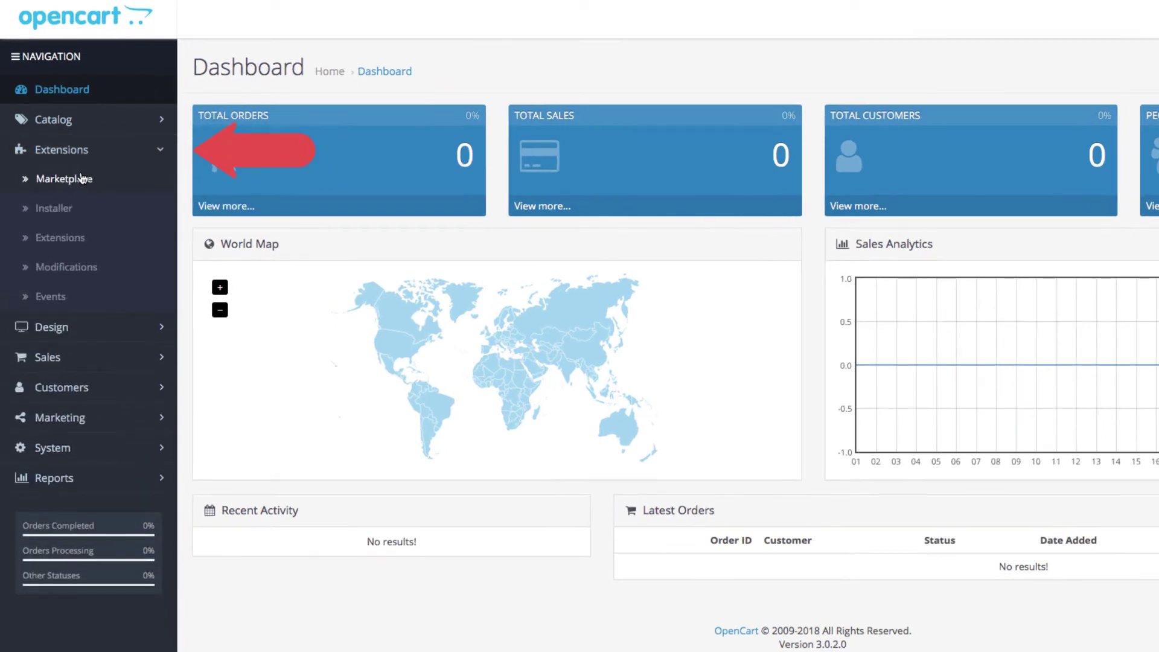
click(92, 210)
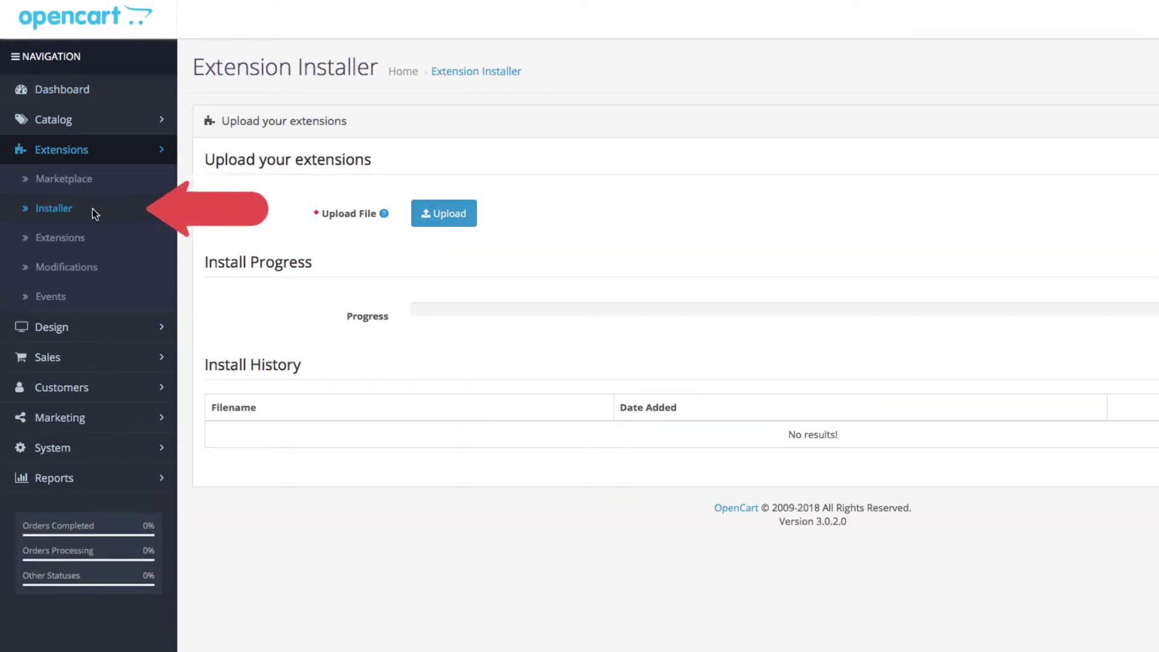
click(452, 223)
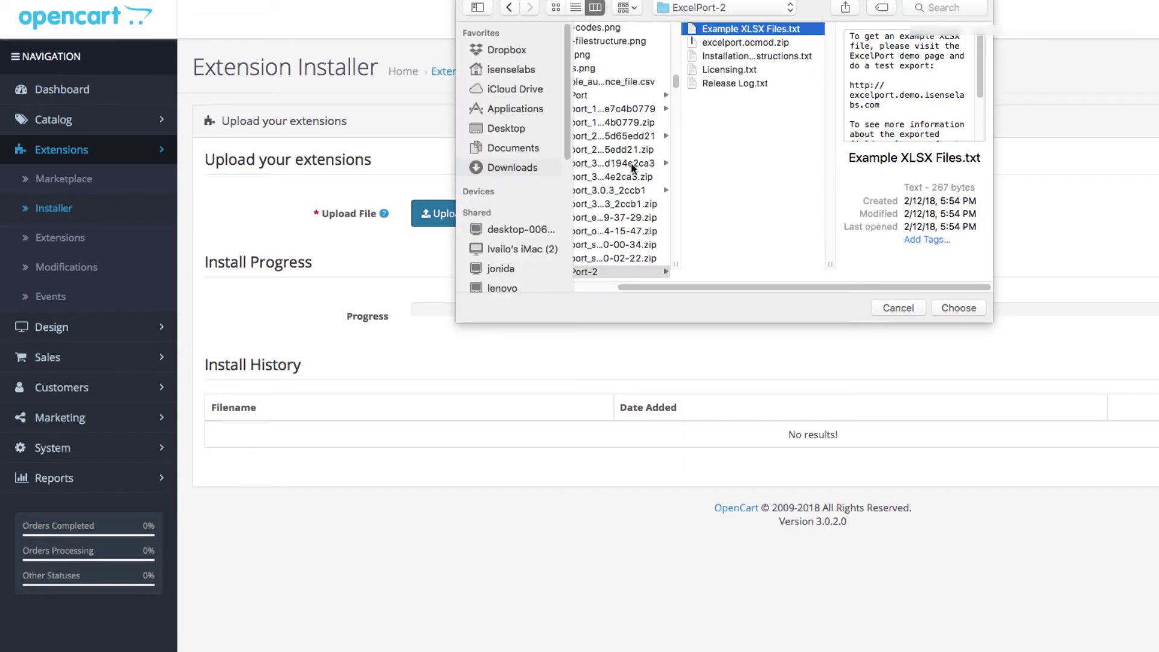
key(Down)
key(Down)
key(Up)
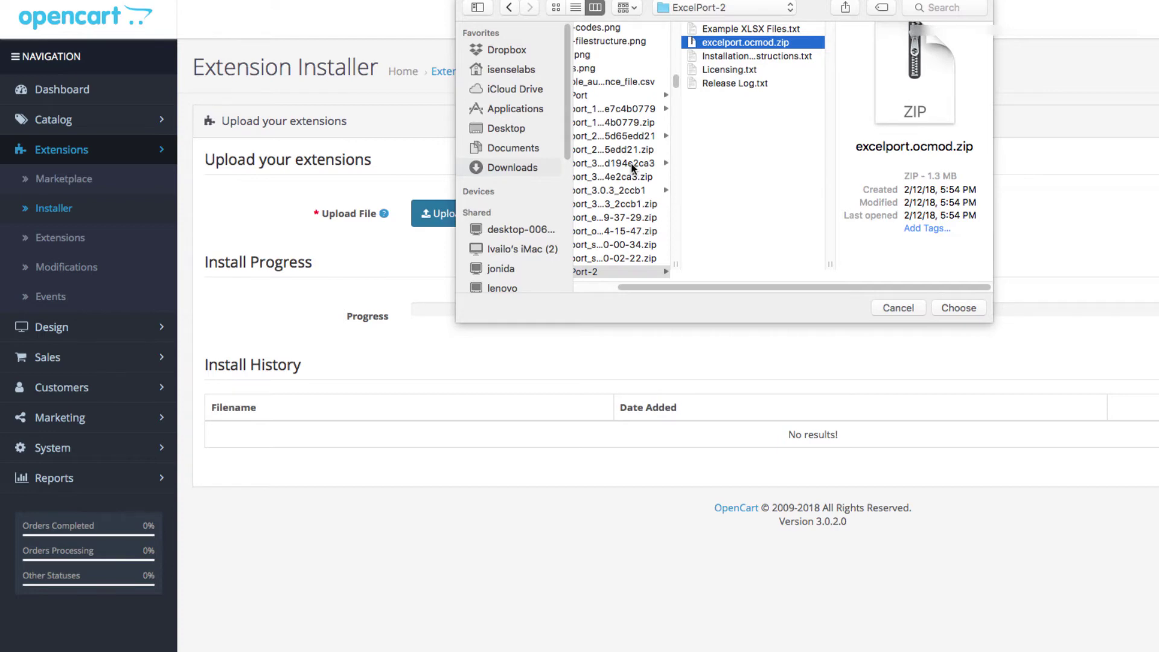
key(Return)
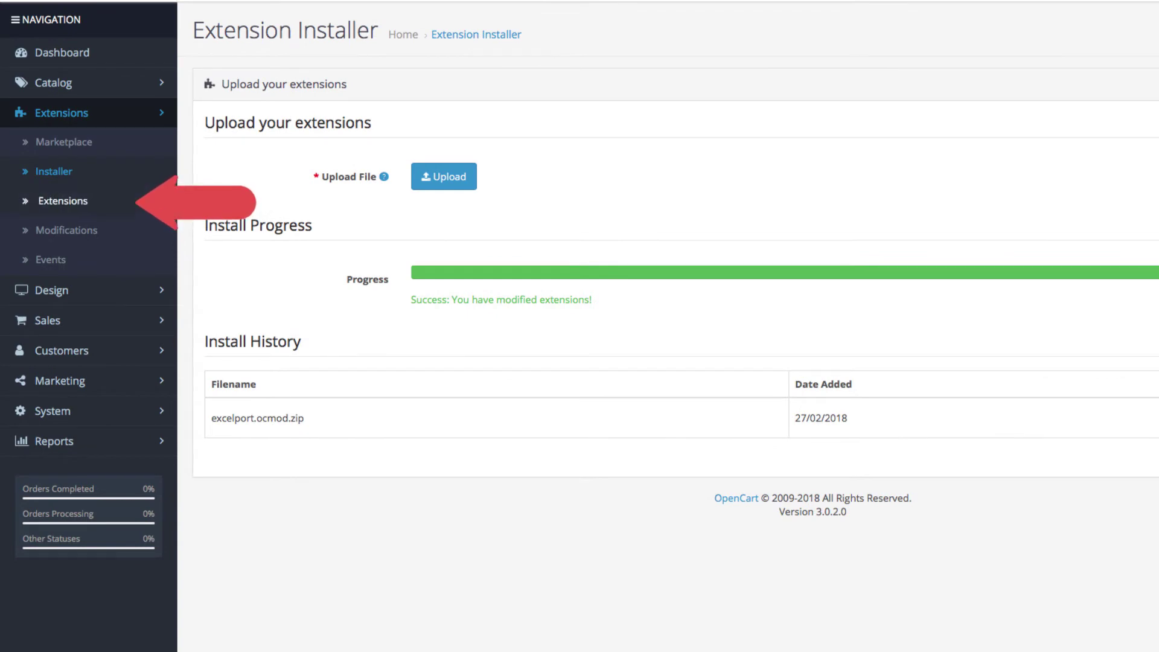
Install ExcelPort from the Modules extension list, edit it, and show its Import tab.
click(139, 204)
click(293, 179)
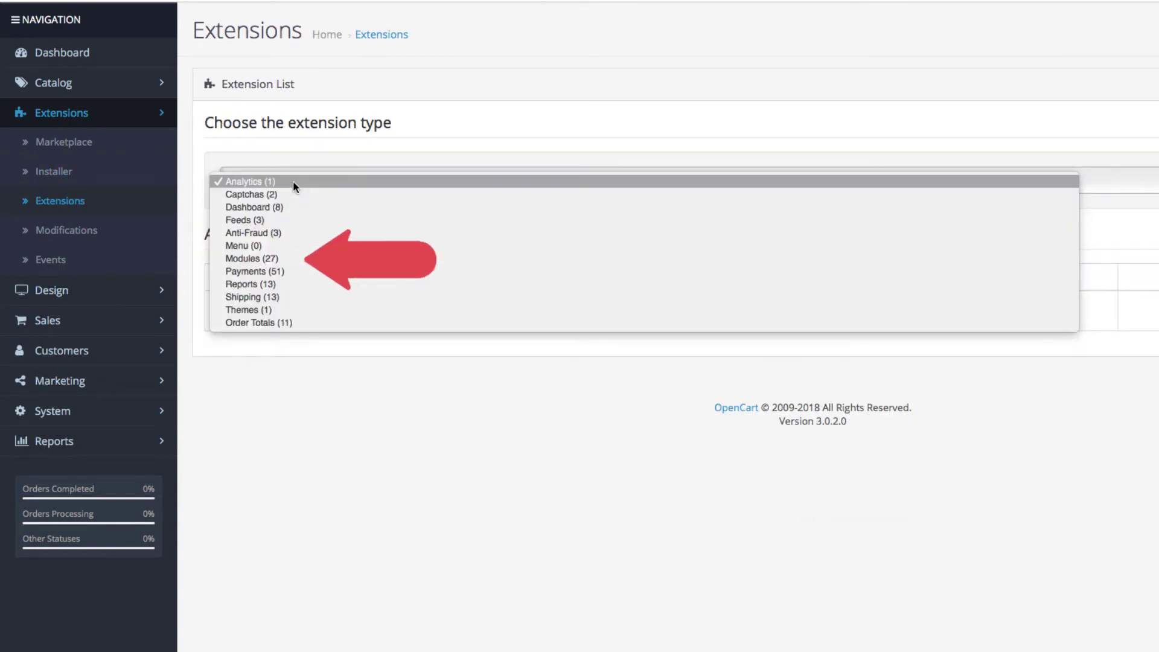
click(296, 258)
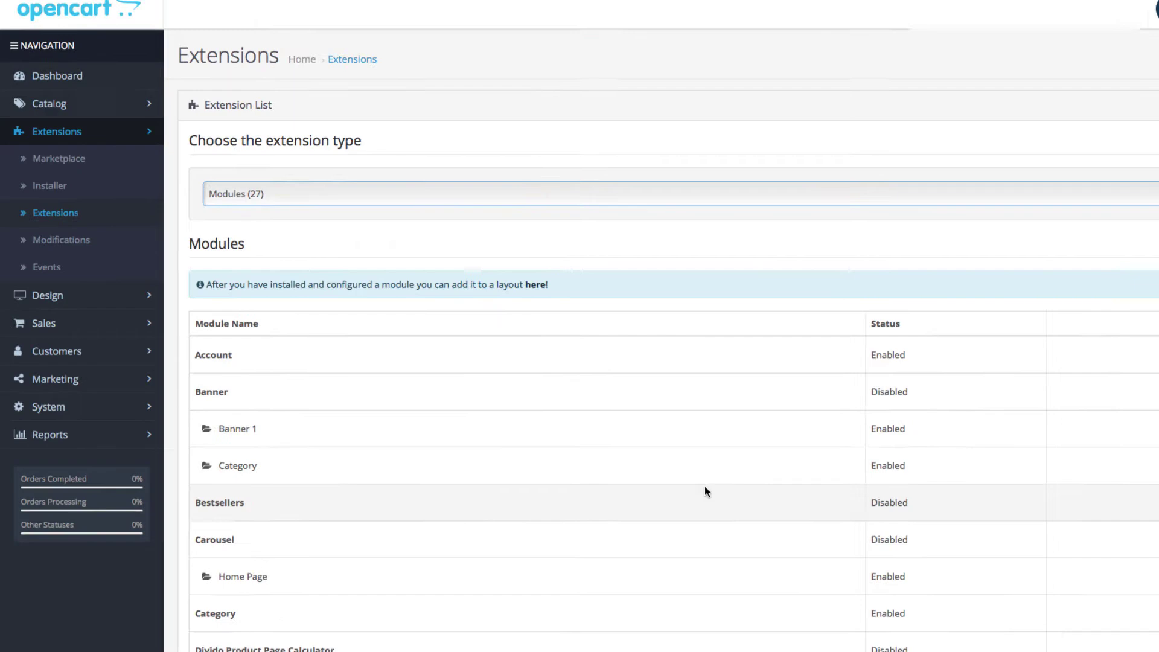
scroll(704, 486, down, 3)
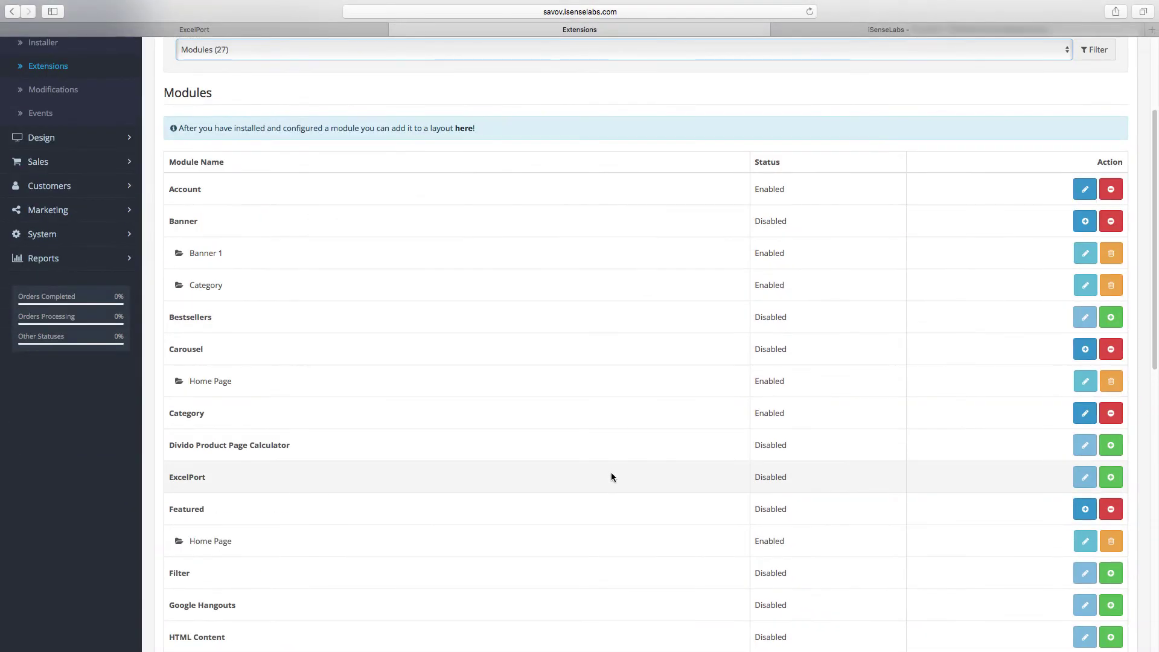
click(1111, 479)
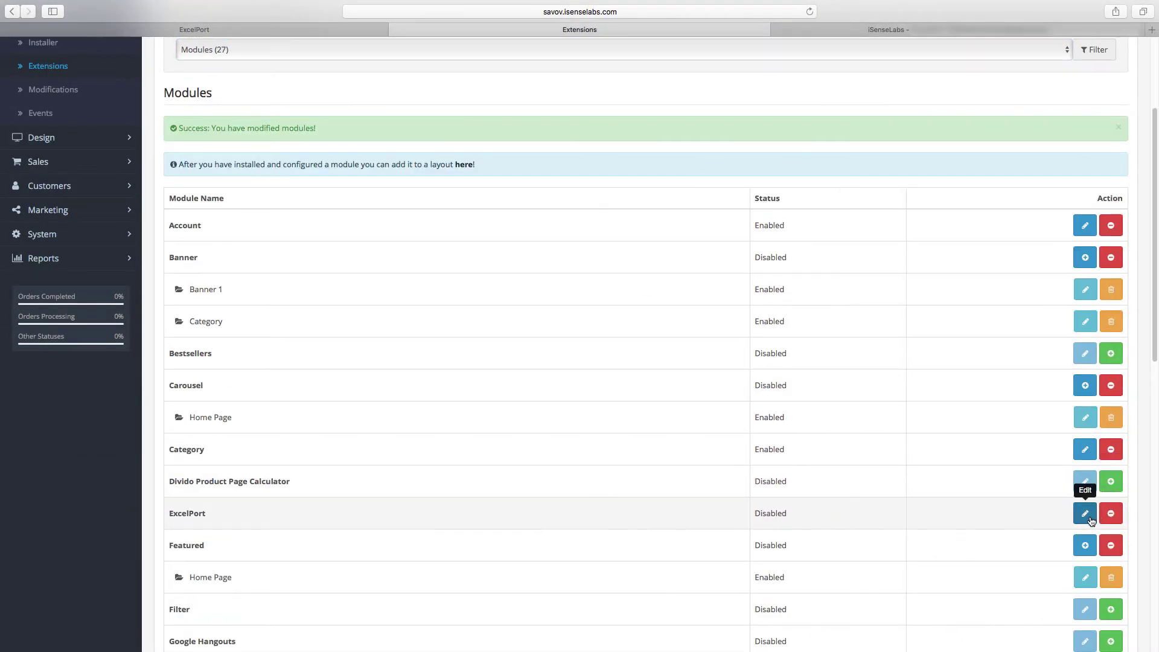
click(1091, 518)
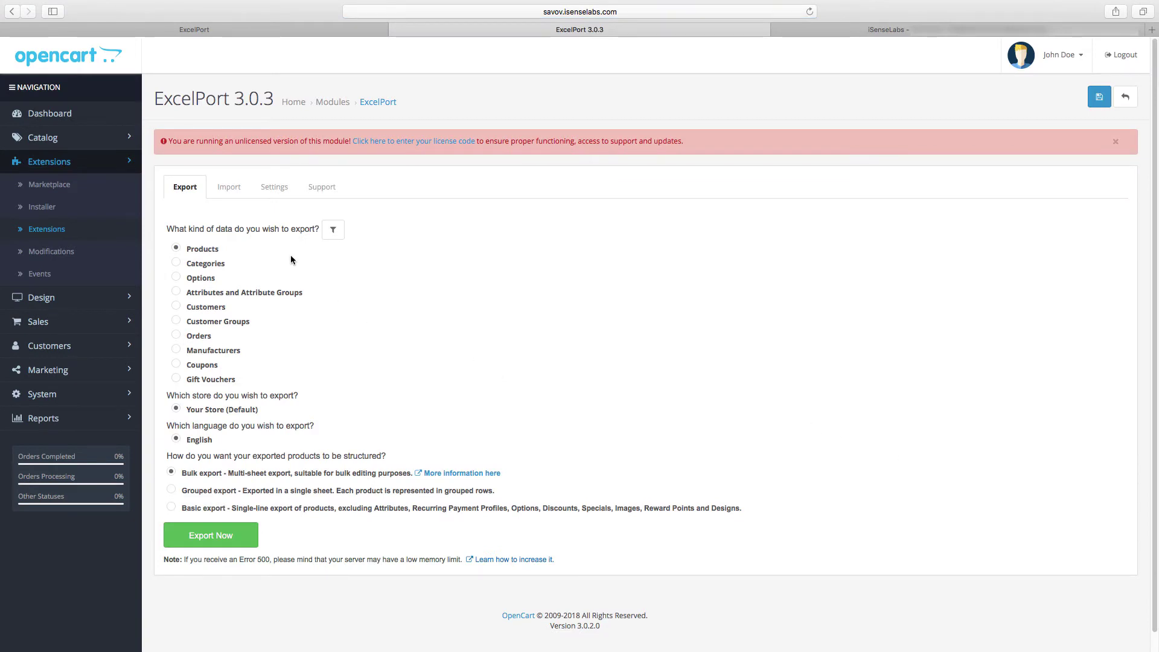
click(233, 192)
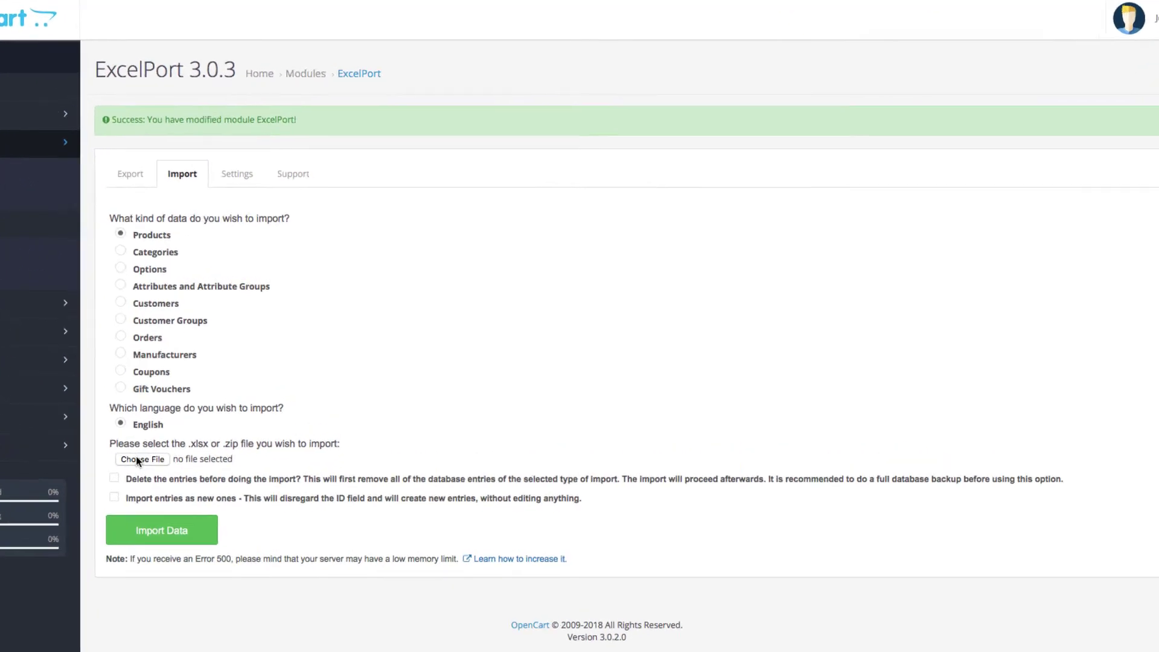
Import the products .xlsx from Downloads, bringing 19 products into the store.
click(190, 430)
click(518, 270)
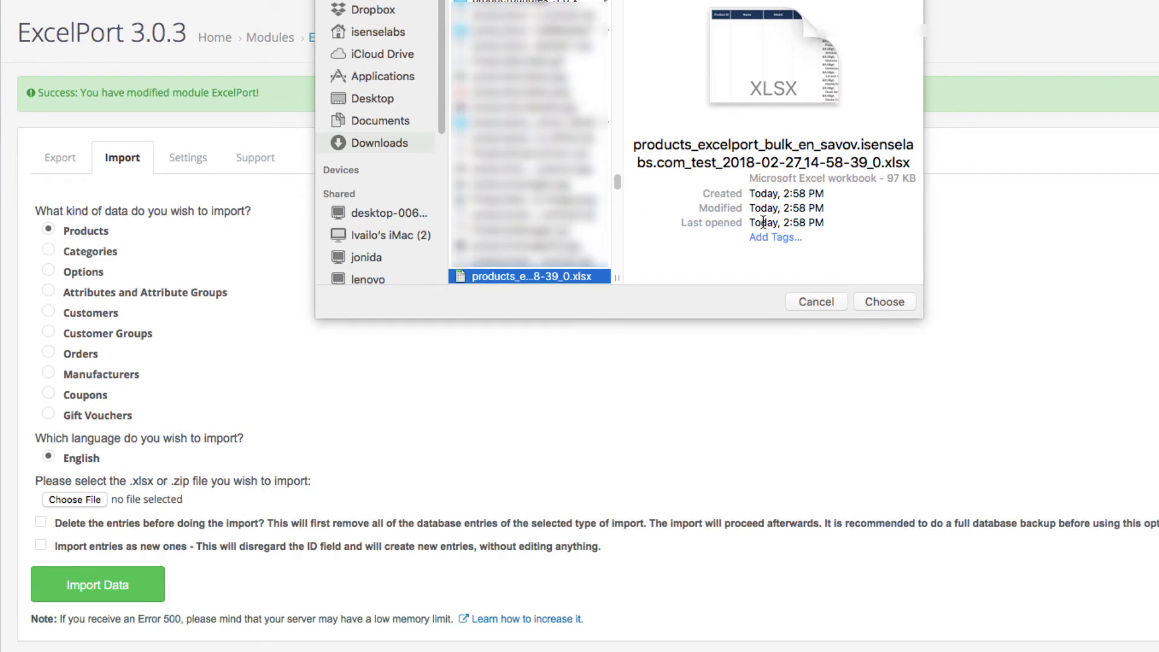
click(886, 302)
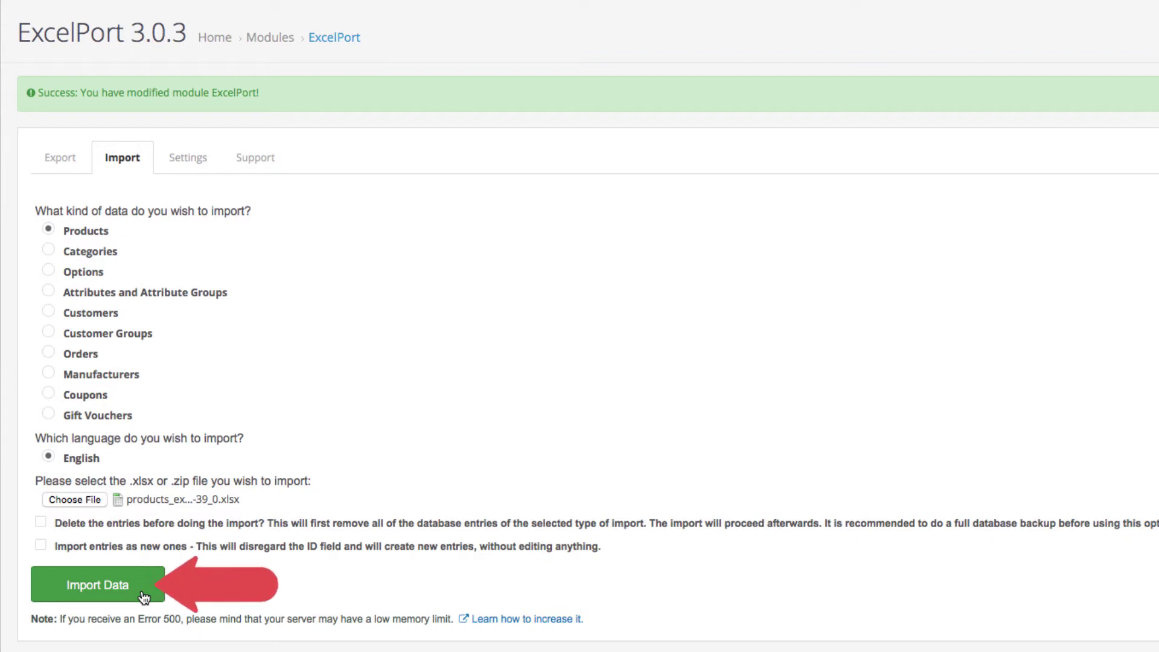
click(144, 596)
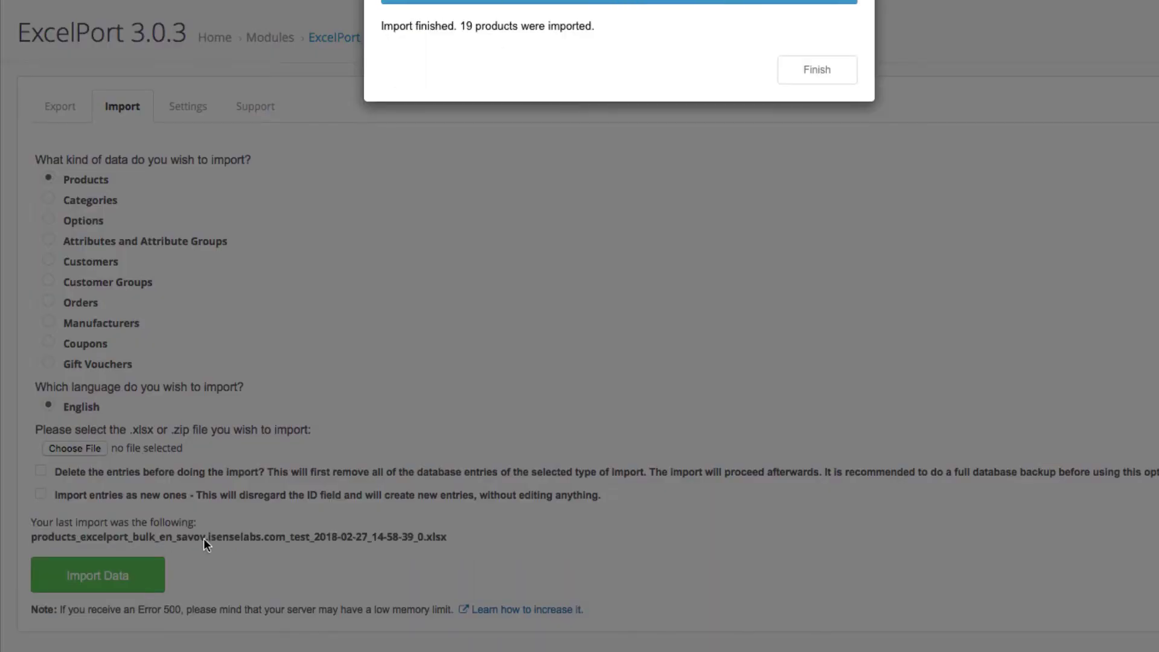
Import the categories spreadsheet, bringing in 38 categories.
click(817, 71)
click(102, 202)
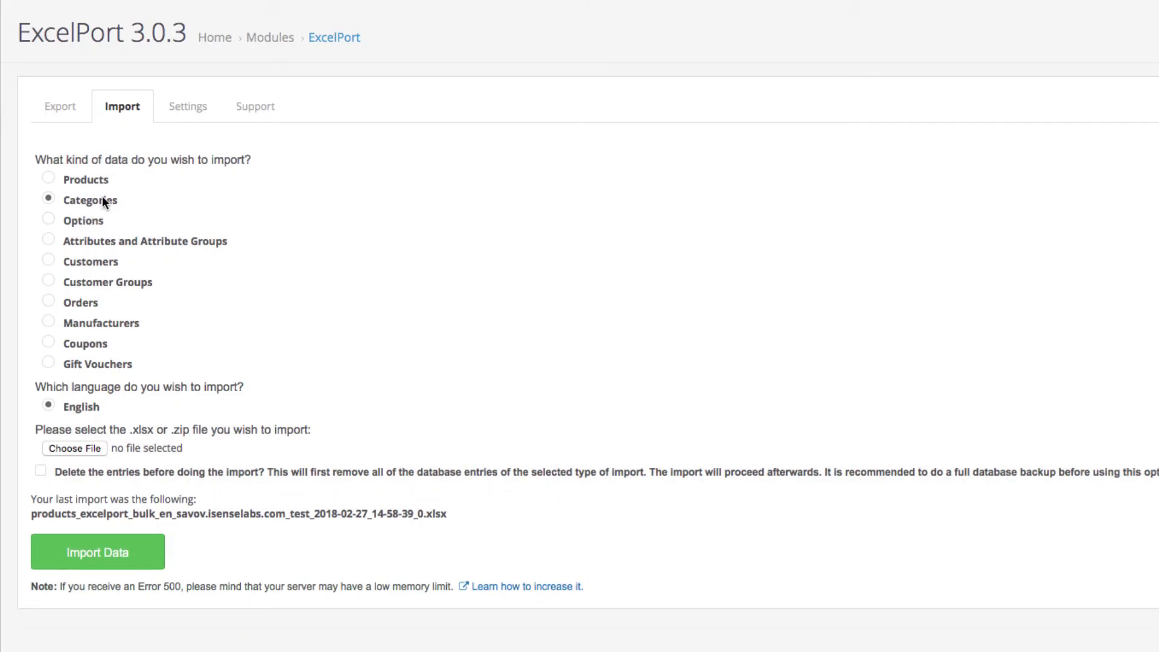
click(89, 448)
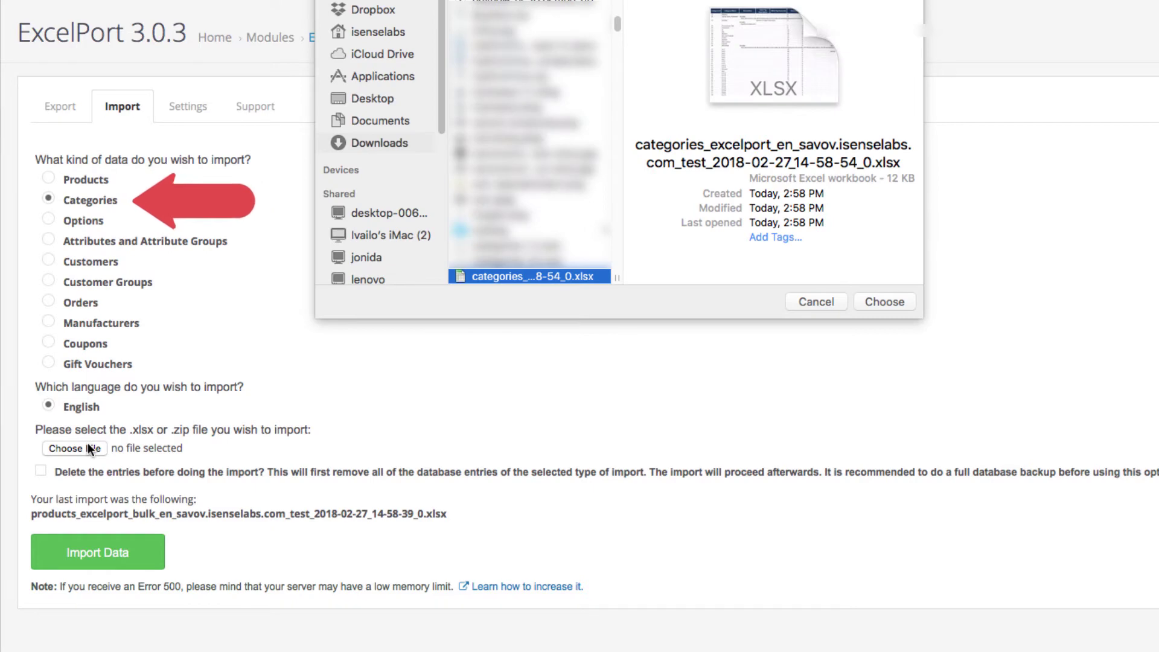
key(Return)
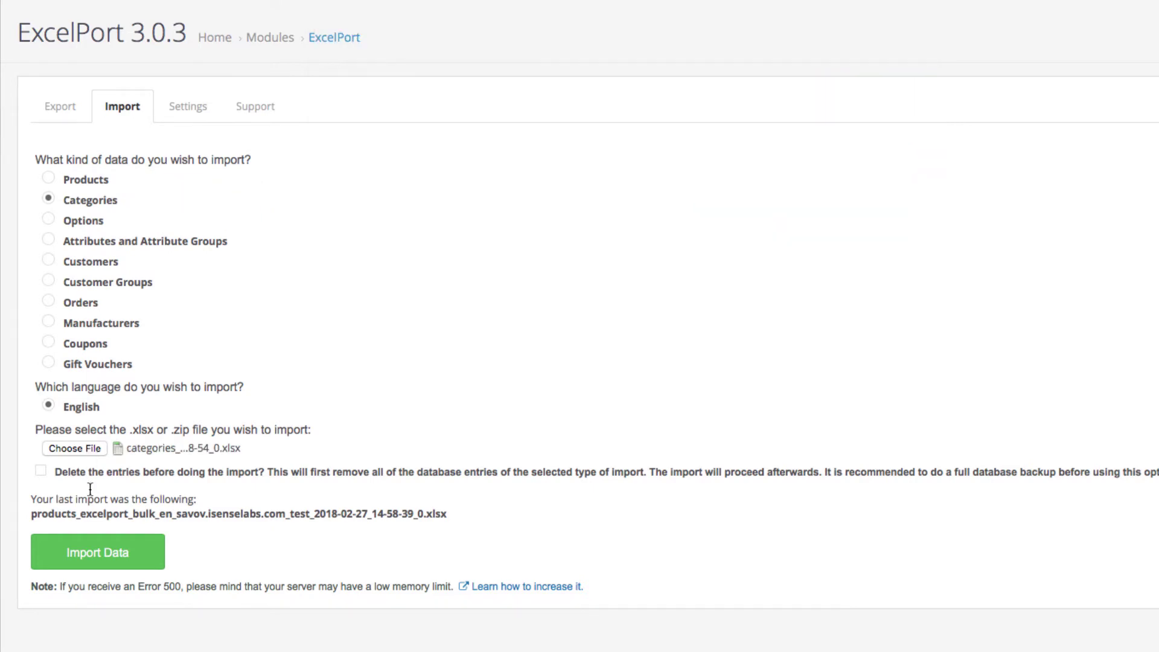
click(94, 553)
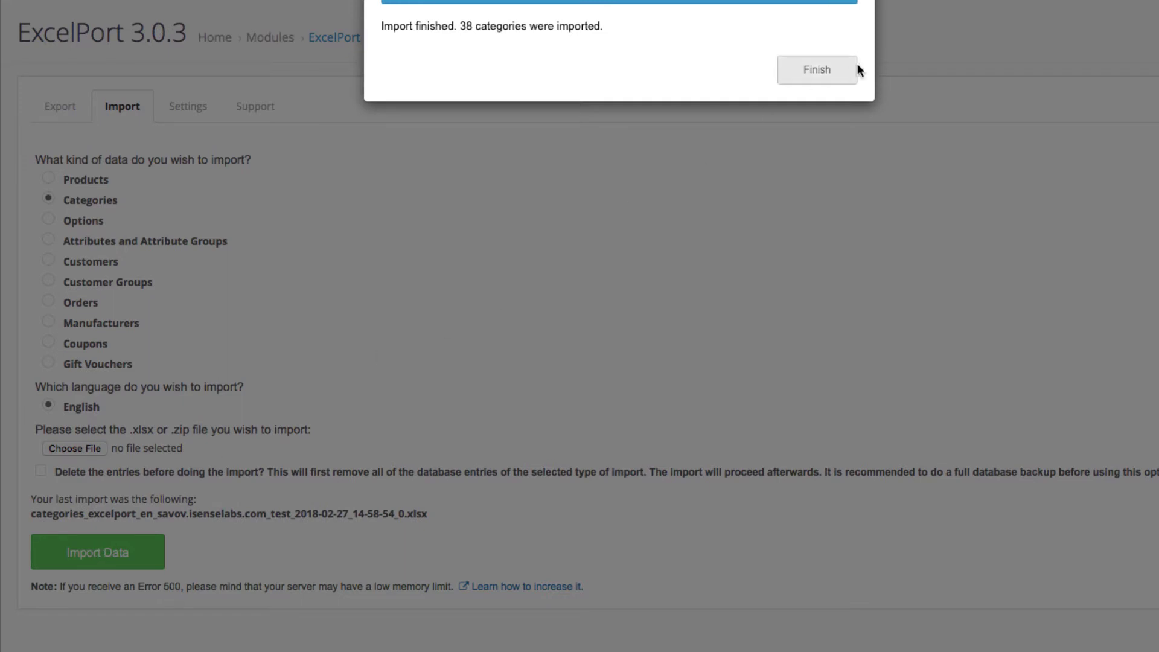
Import the customers spreadsheet, bringing in 1 customer.
click(840, 74)
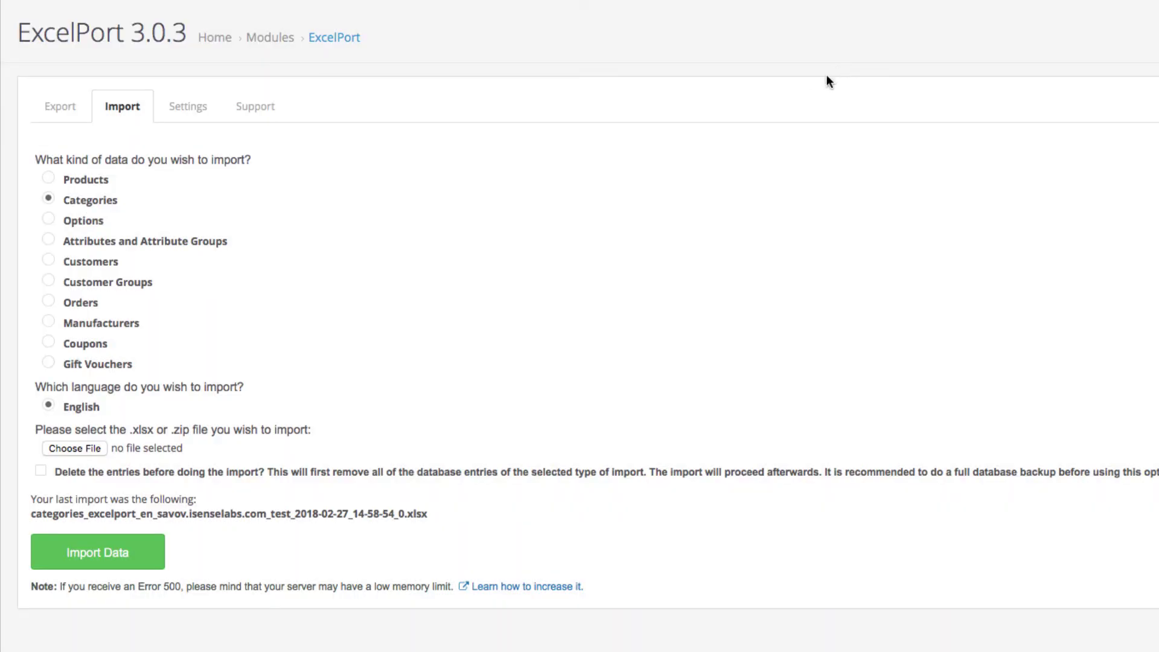
click(101, 263)
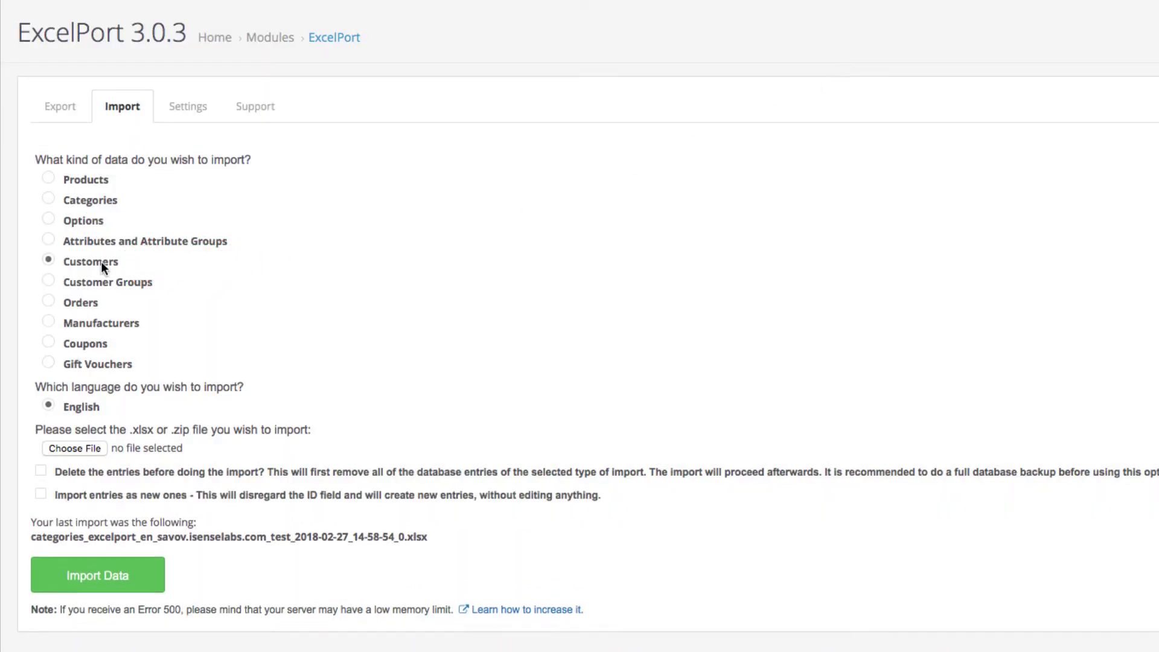
click(70, 446)
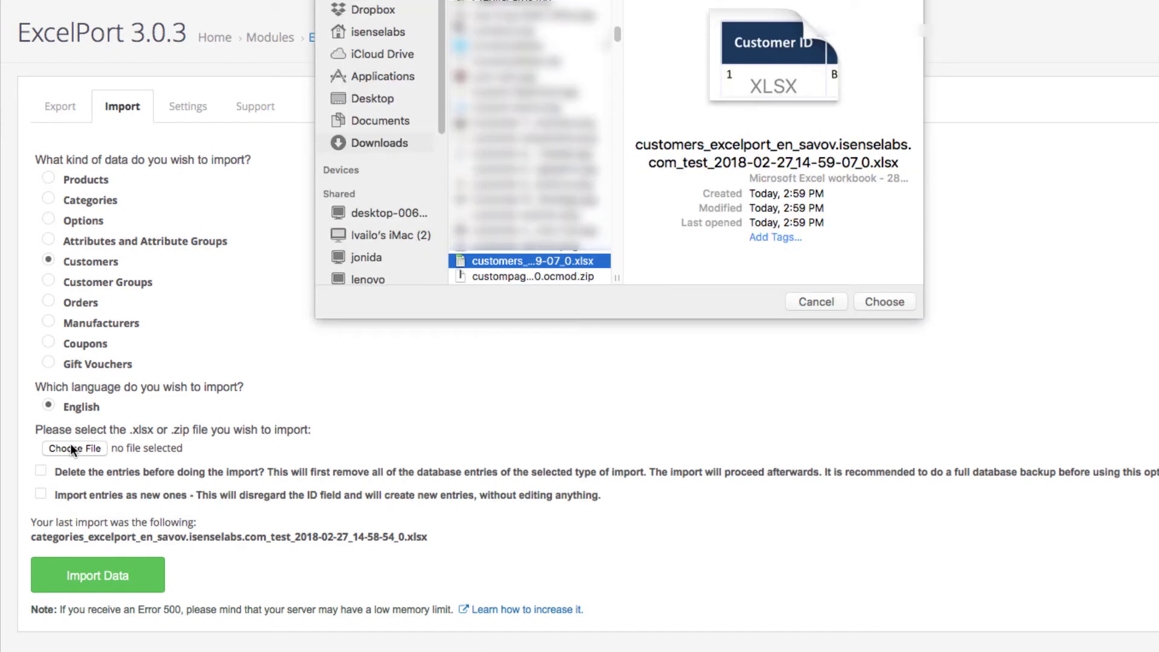
key(Return)
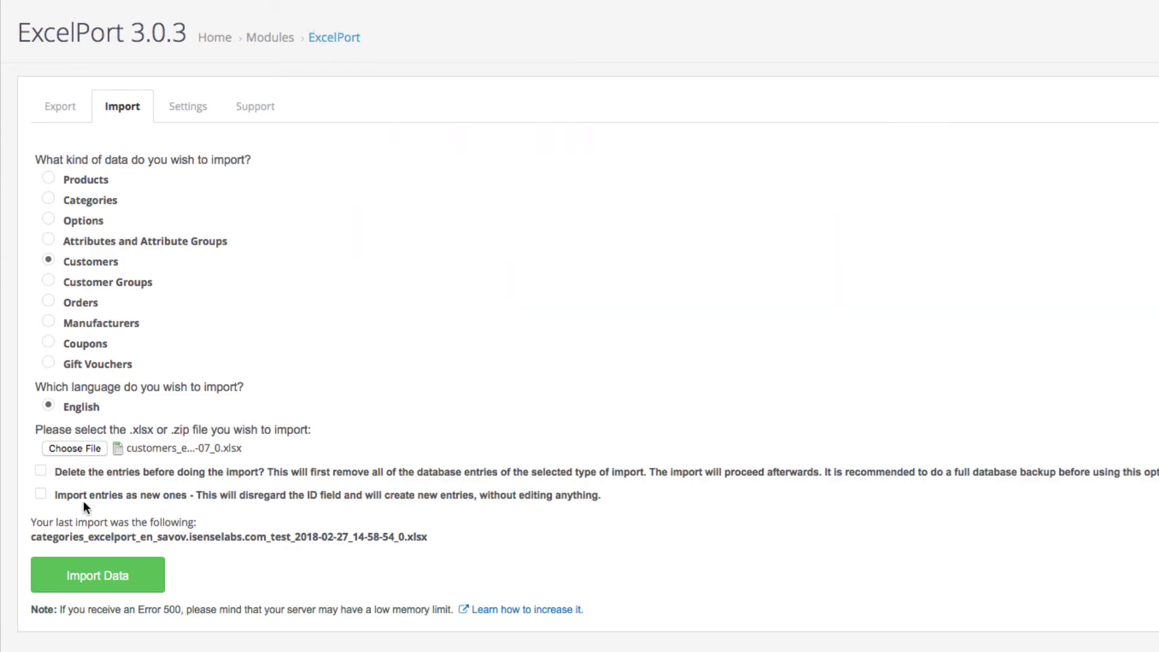
click(97, 577)
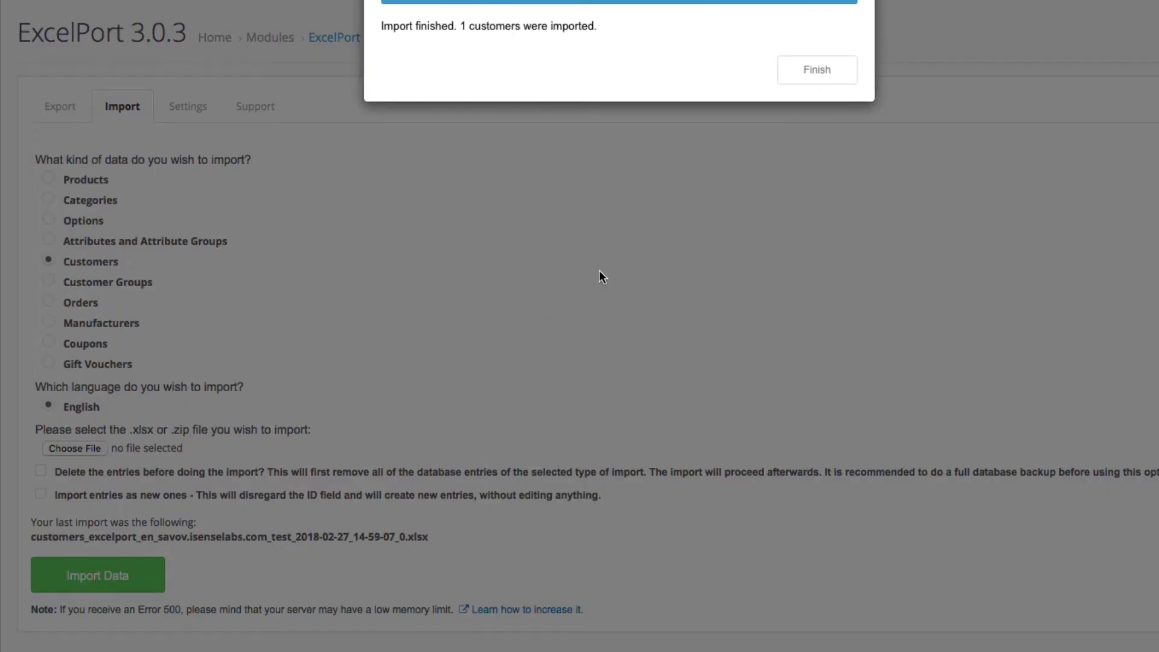
Import the orders .xlsx spreadsheet as Orders through ExcelPort, bringing 2 orders into the store.
click(847, 66)
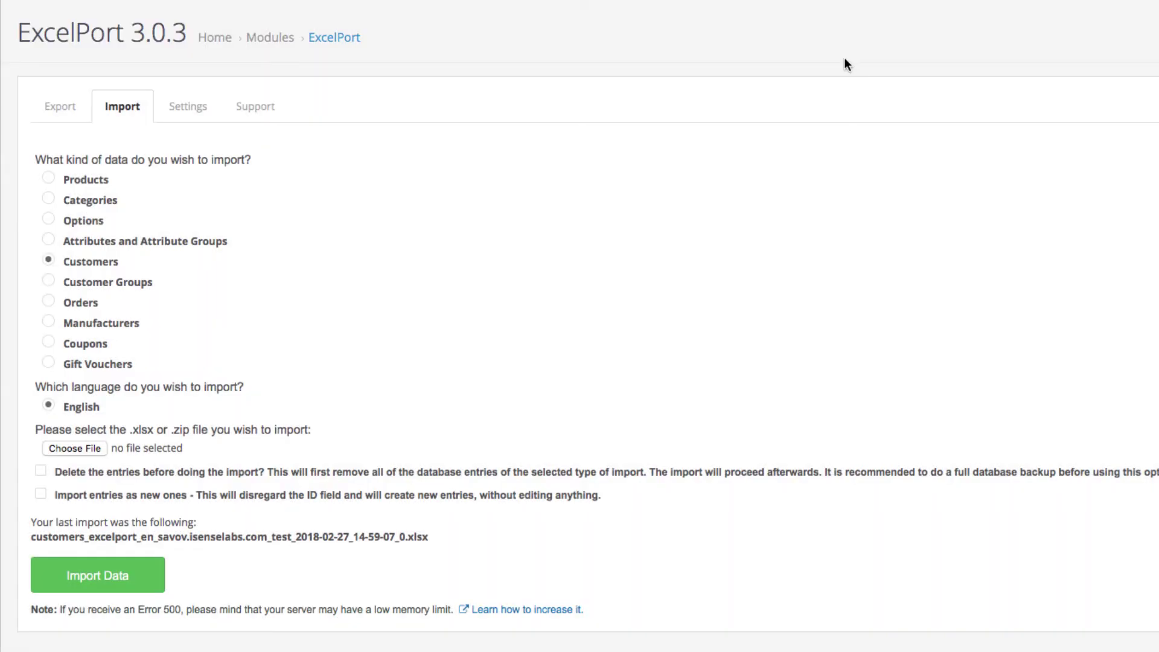
click(80, 300)
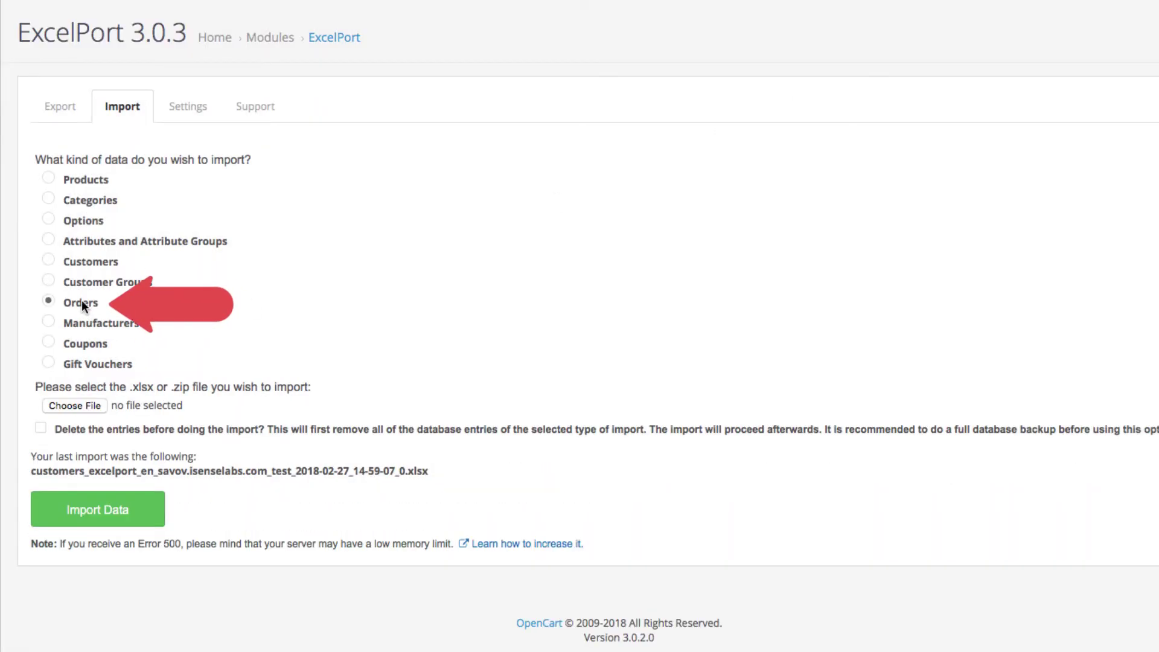
click(75, 405)
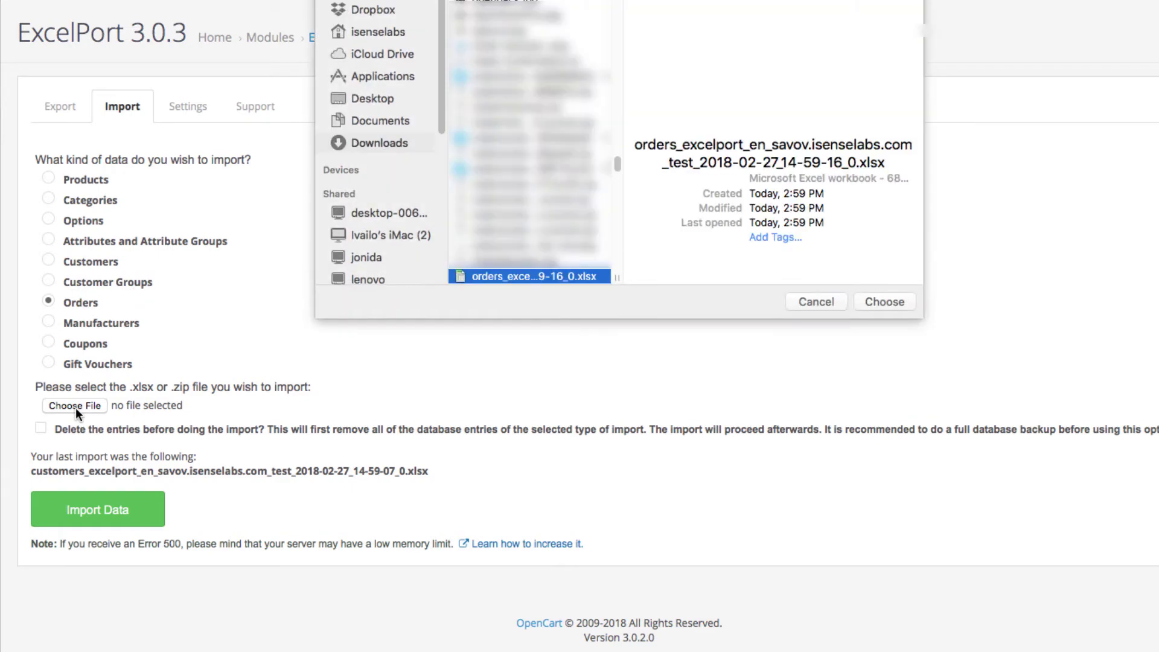
click(868, 302)
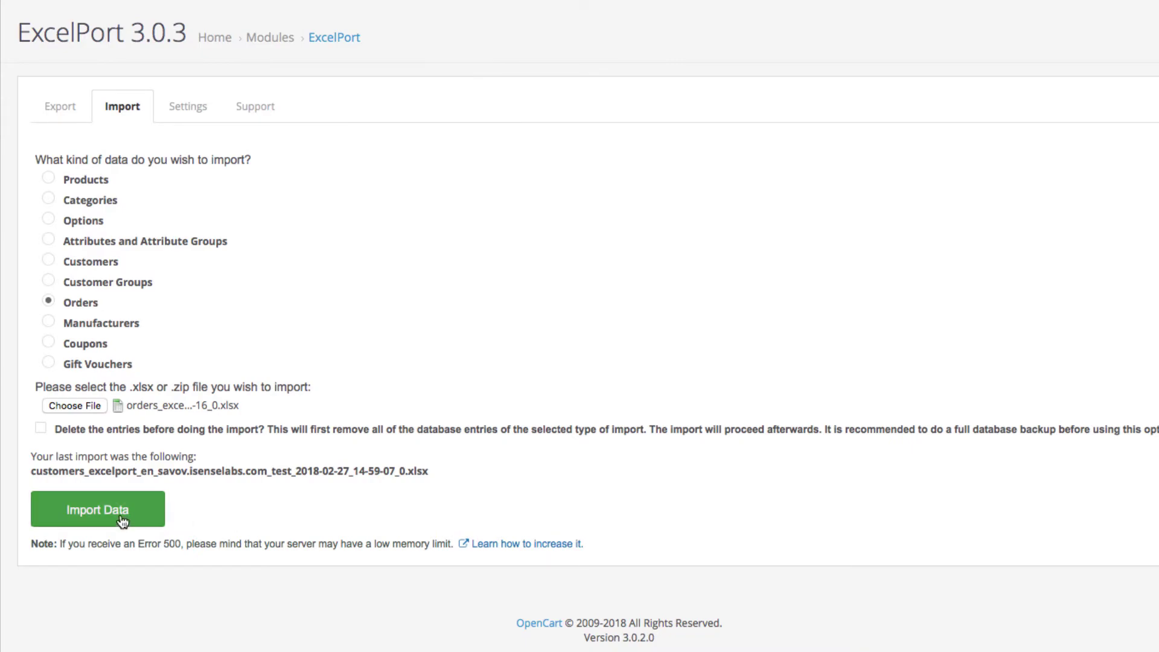
click(121, 513)
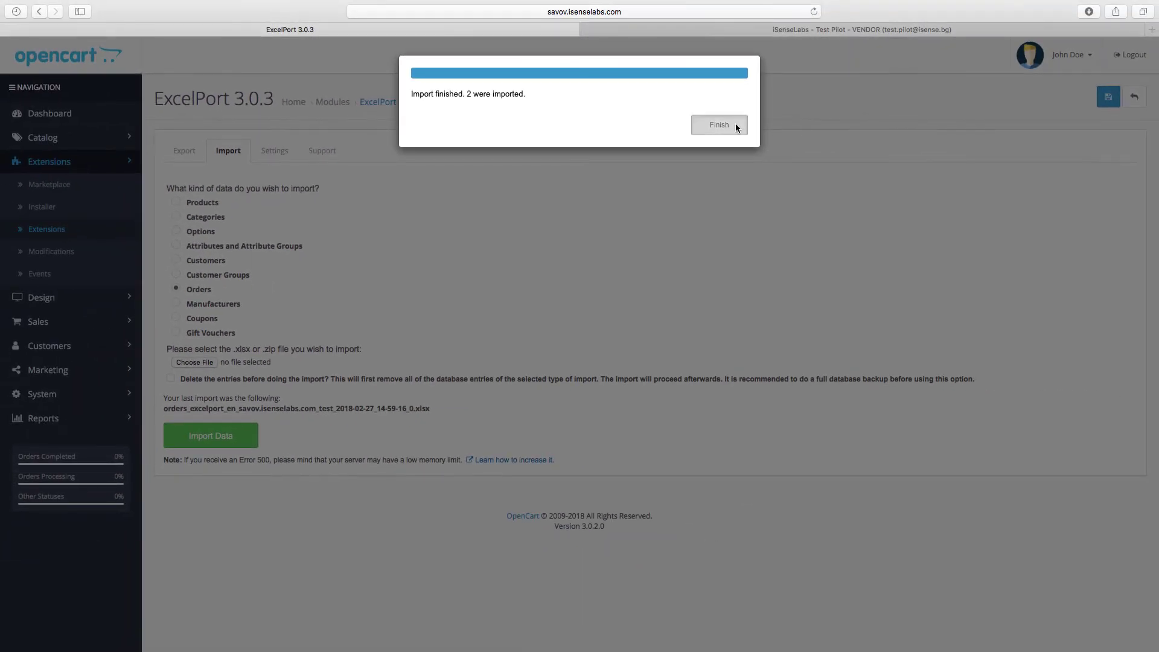
click(736, 128)
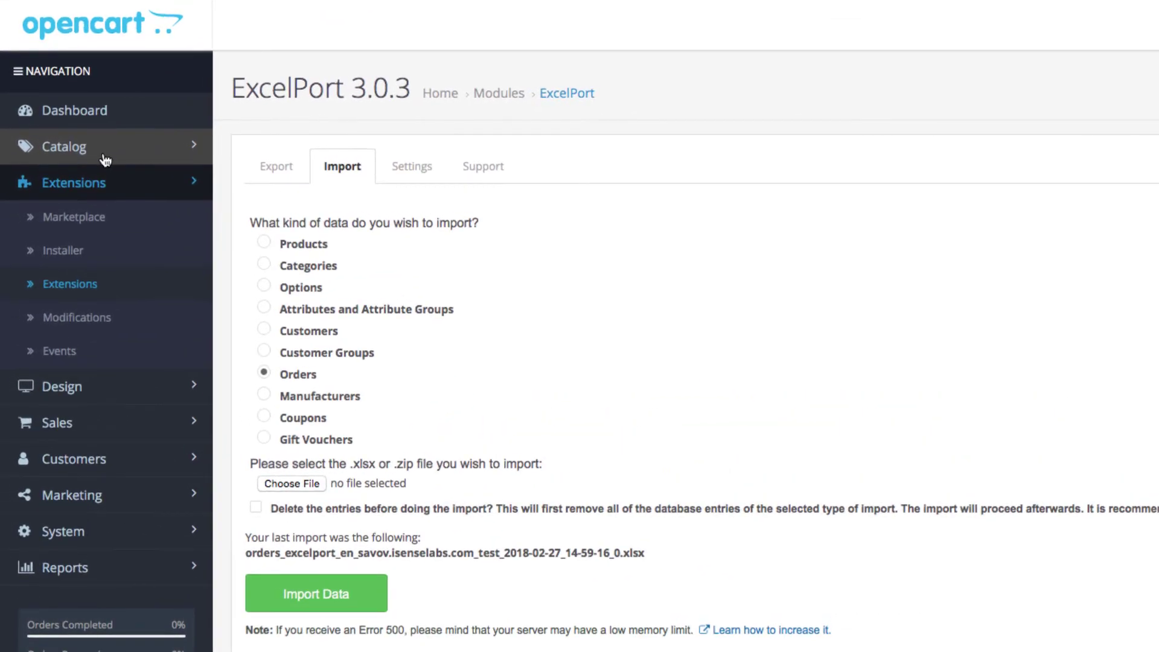
Browse the migrated categories and product list under Catalog.
click(70, 146)
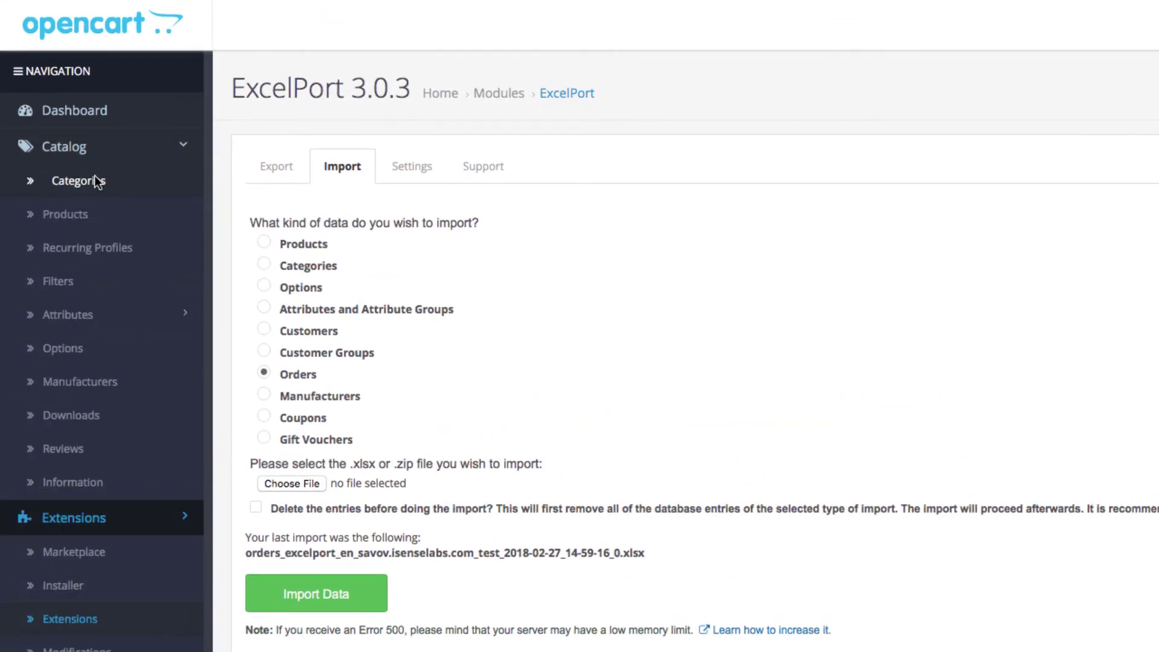
click(94, 176)
scroll(624, 477, down, 2)
scroll(624, 471, down, 6)
scroll(623, 471, up, 10)
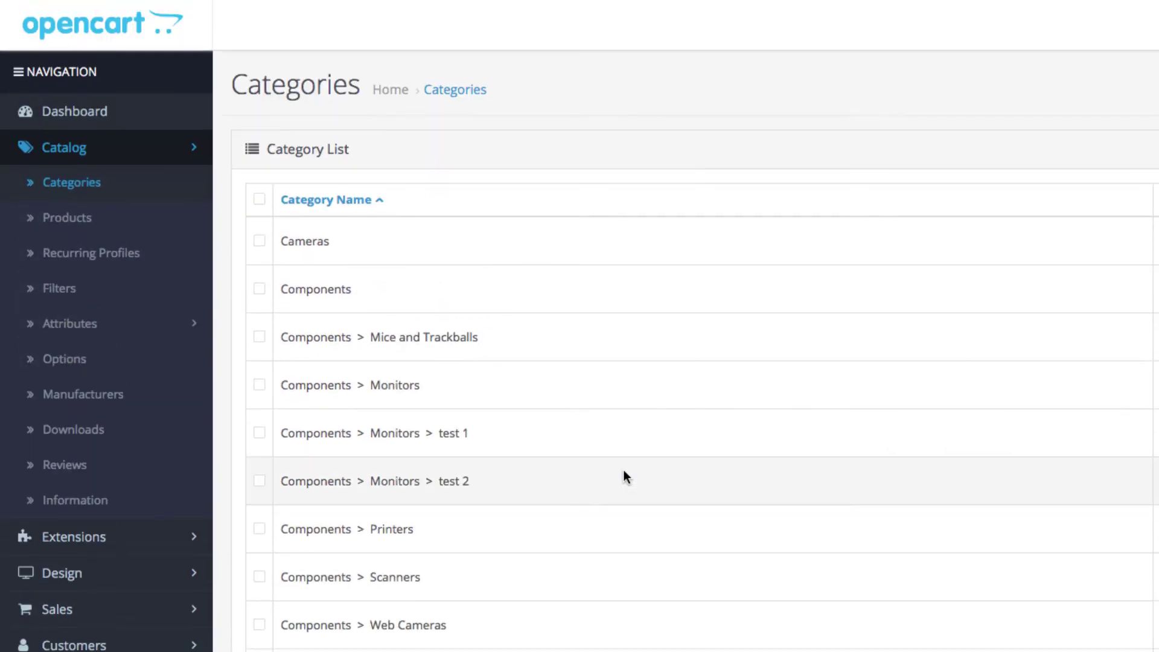
click(119, 221)
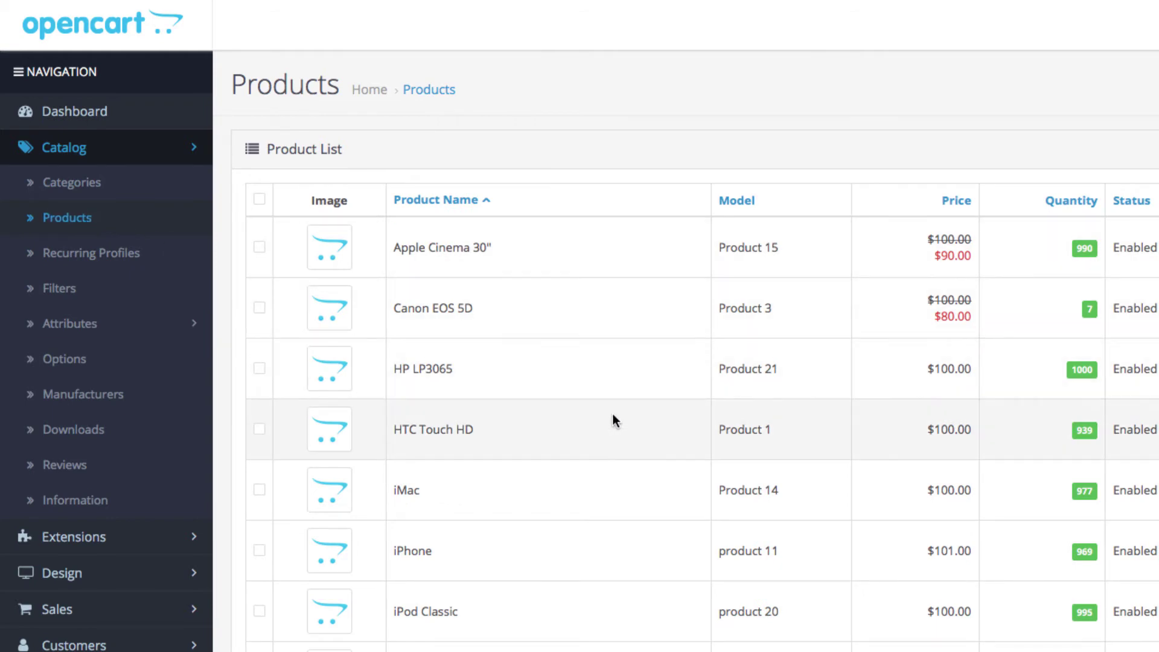
scroll(613, 414, down, 10)
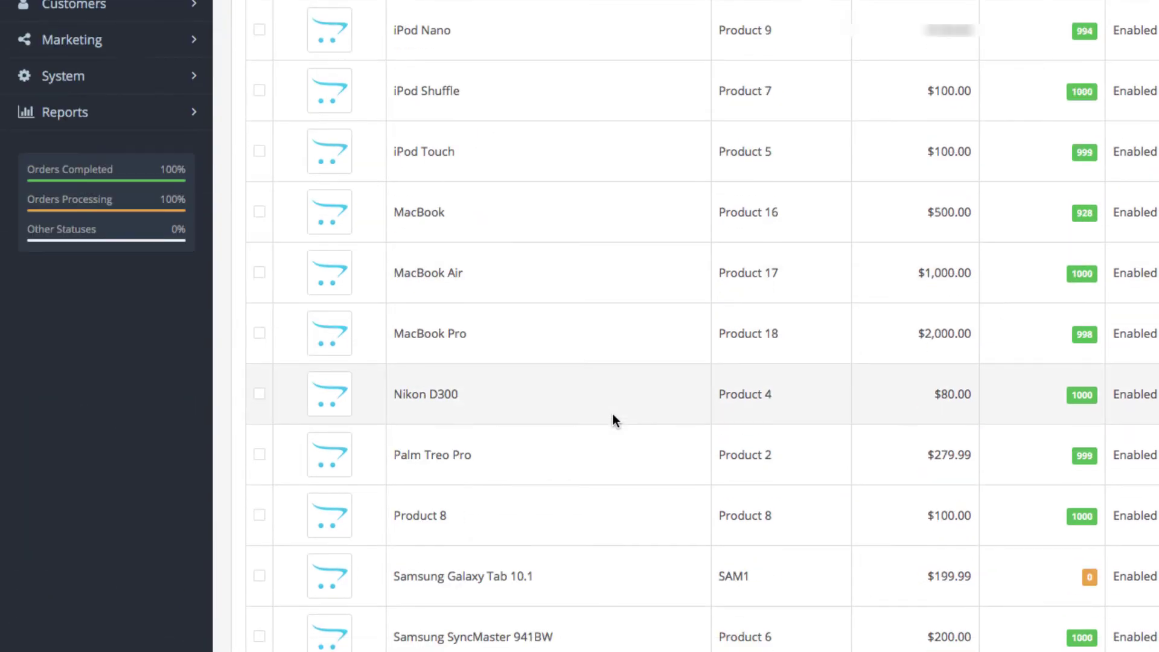
scroll(614, 417, up, 10)
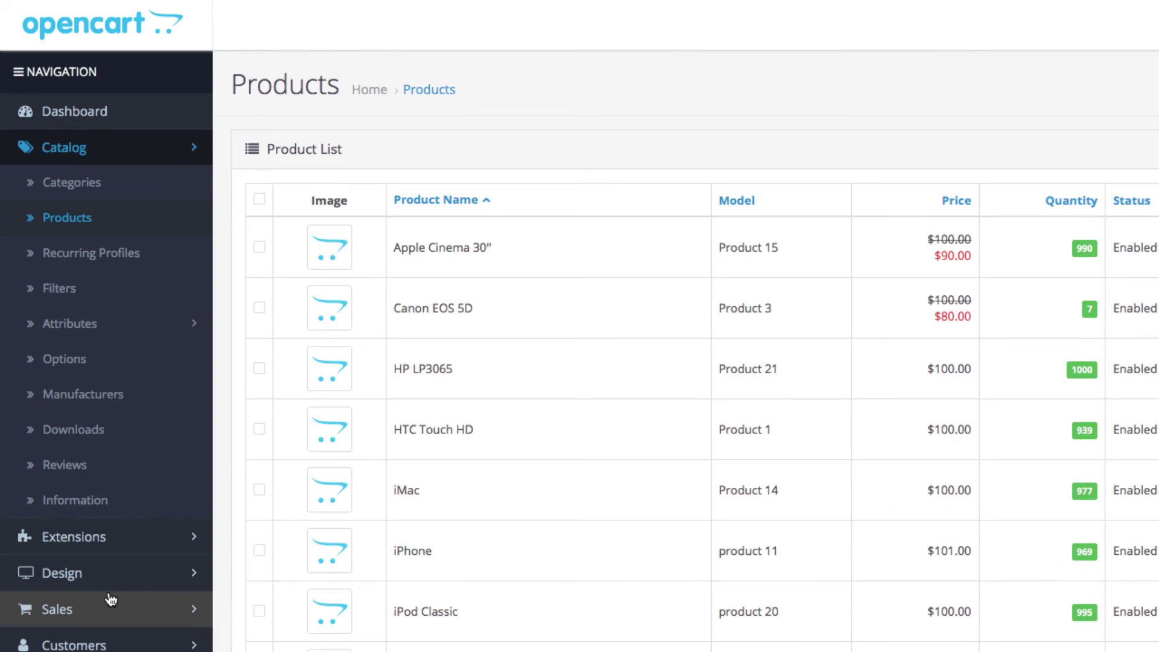
Check the migrated orders under Sales and the customer list under Customers.
click(111, 599)
click(113, 640)
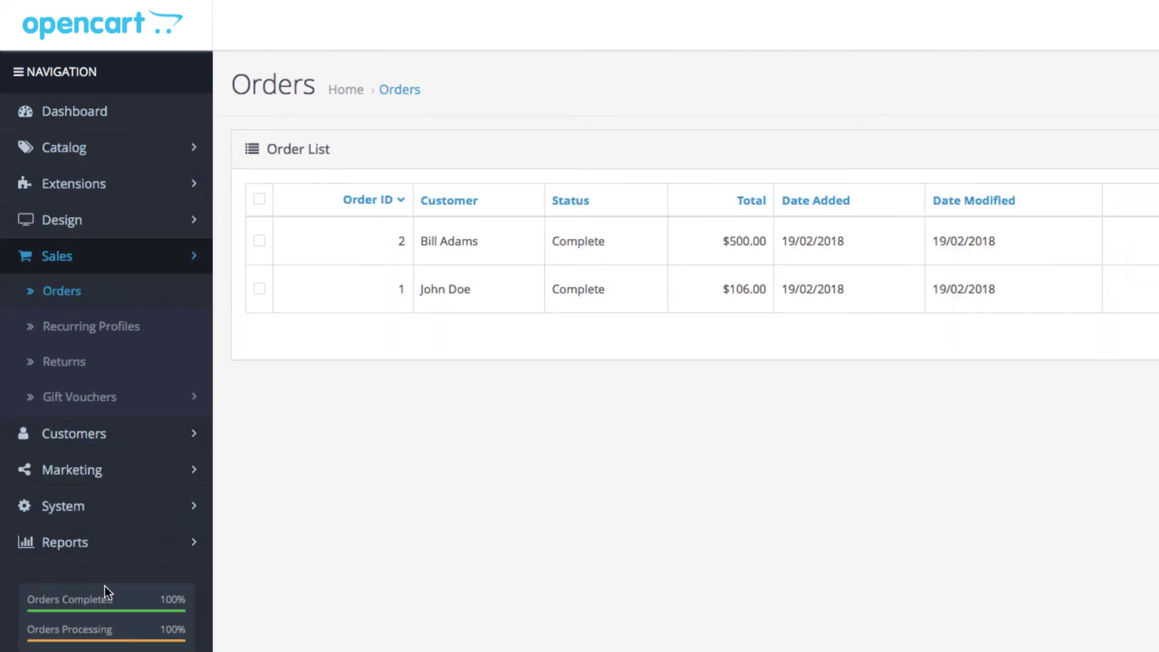
click(100, 445)
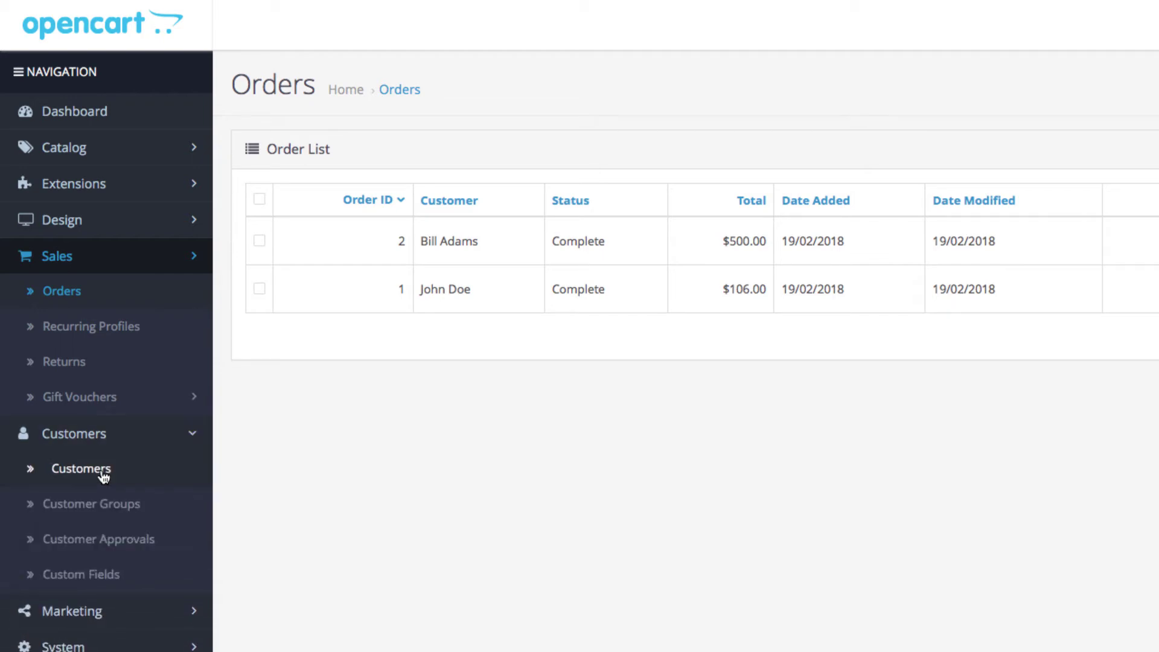
click(100, 469)
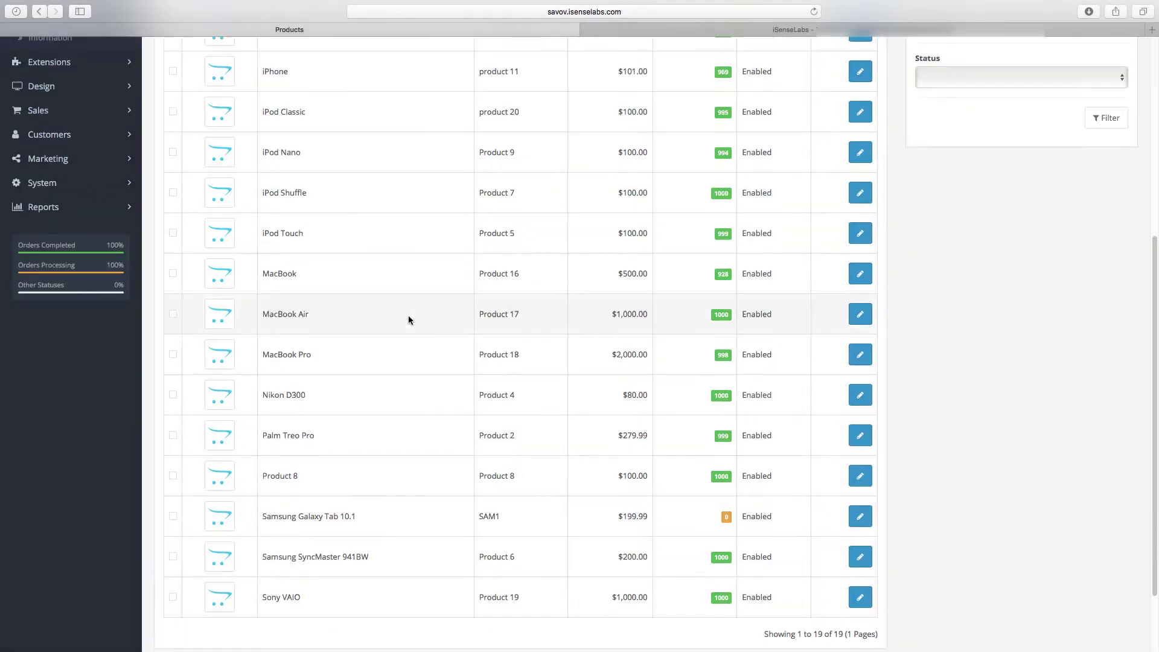
scroll(409, 320, down, 3)
scroll(408, 320, up, 10)
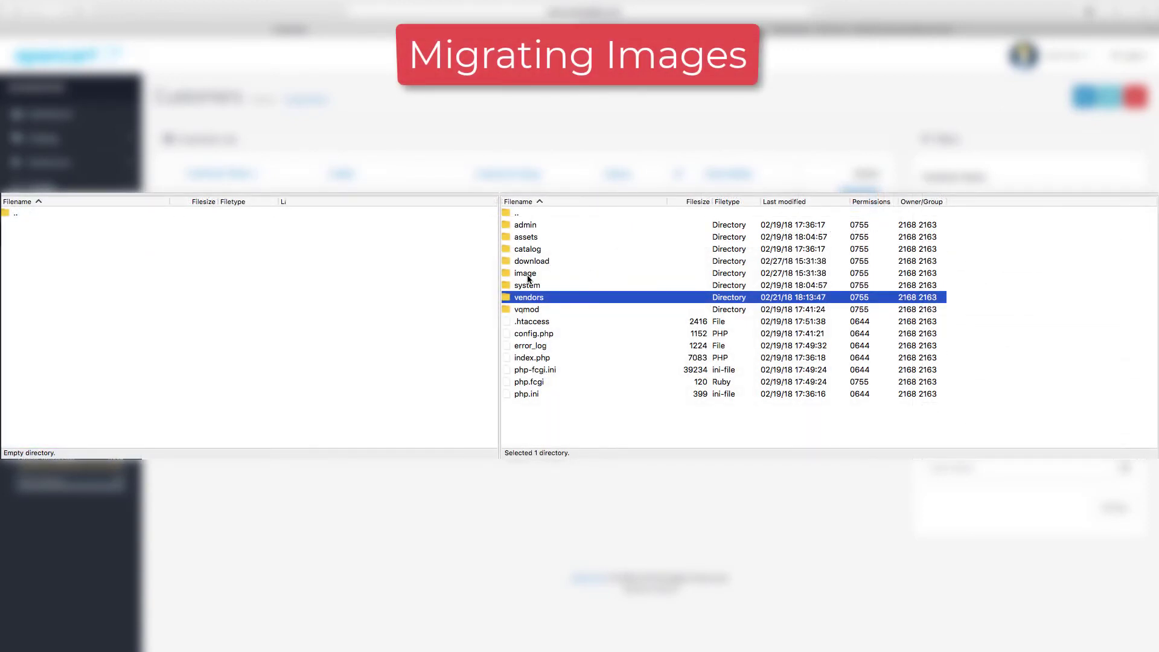
Download the server's image/data folder to the local computer, then return to the root folder.
click(528, 277)
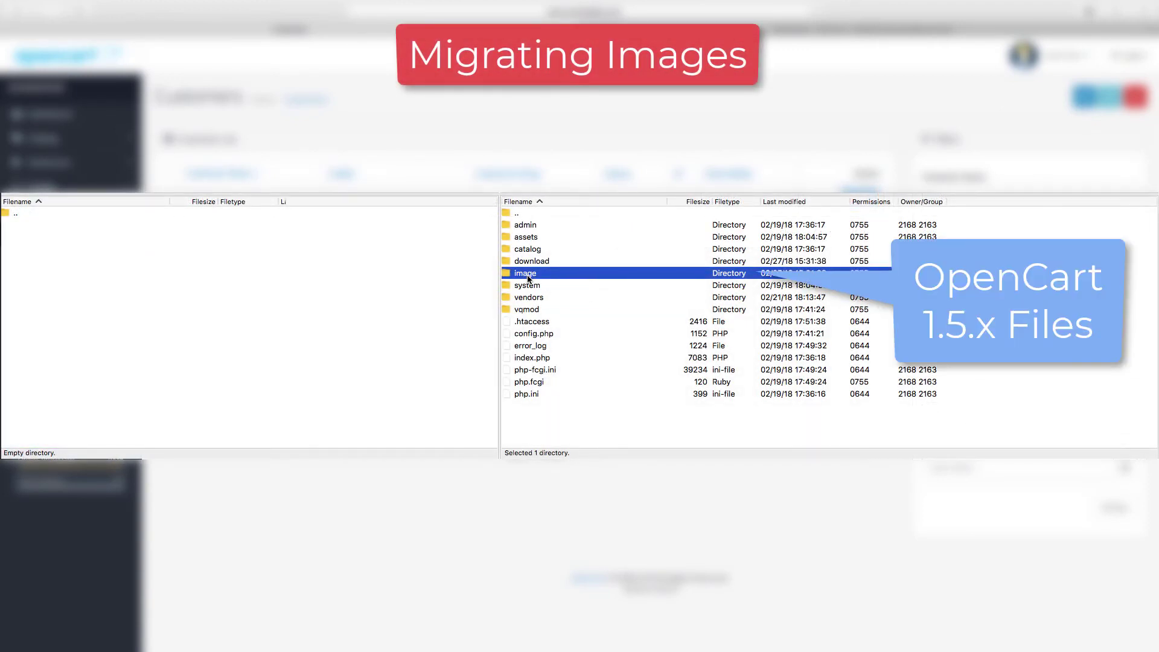
double_click(532, 275)
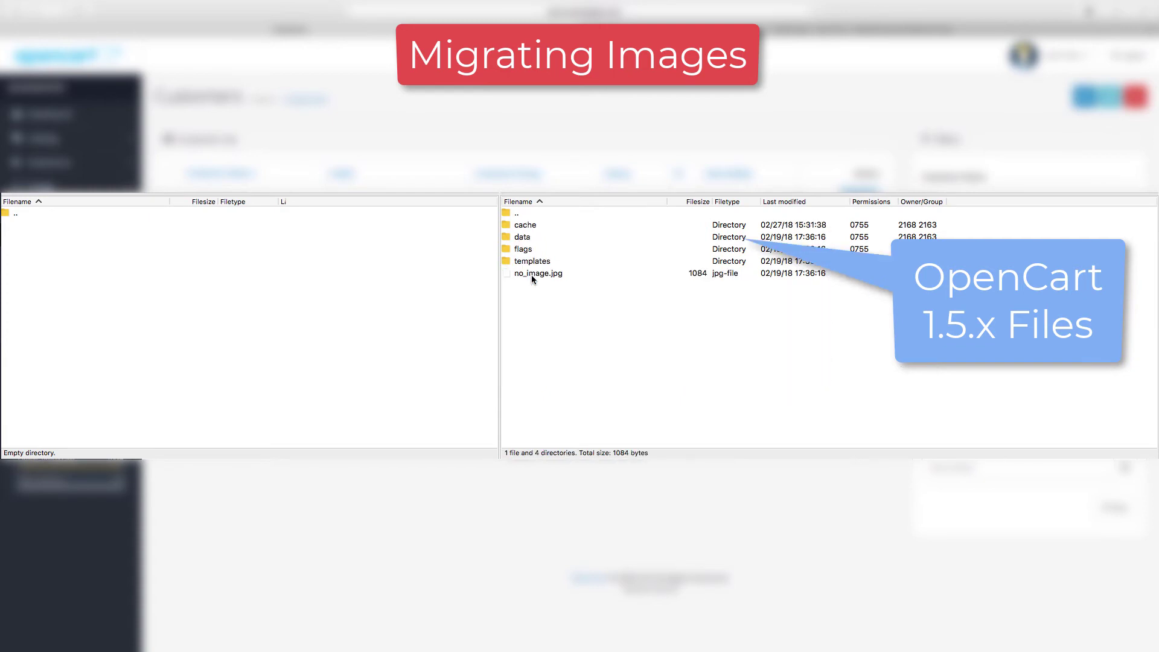
click(527, 238)
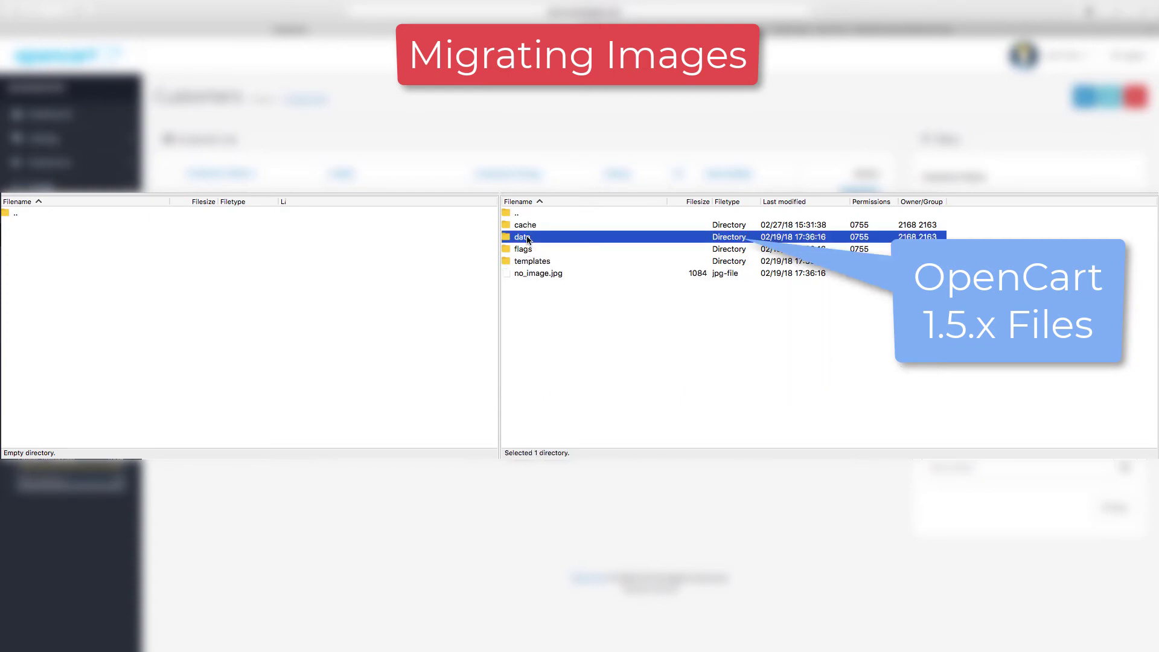
right_click(527, 239)
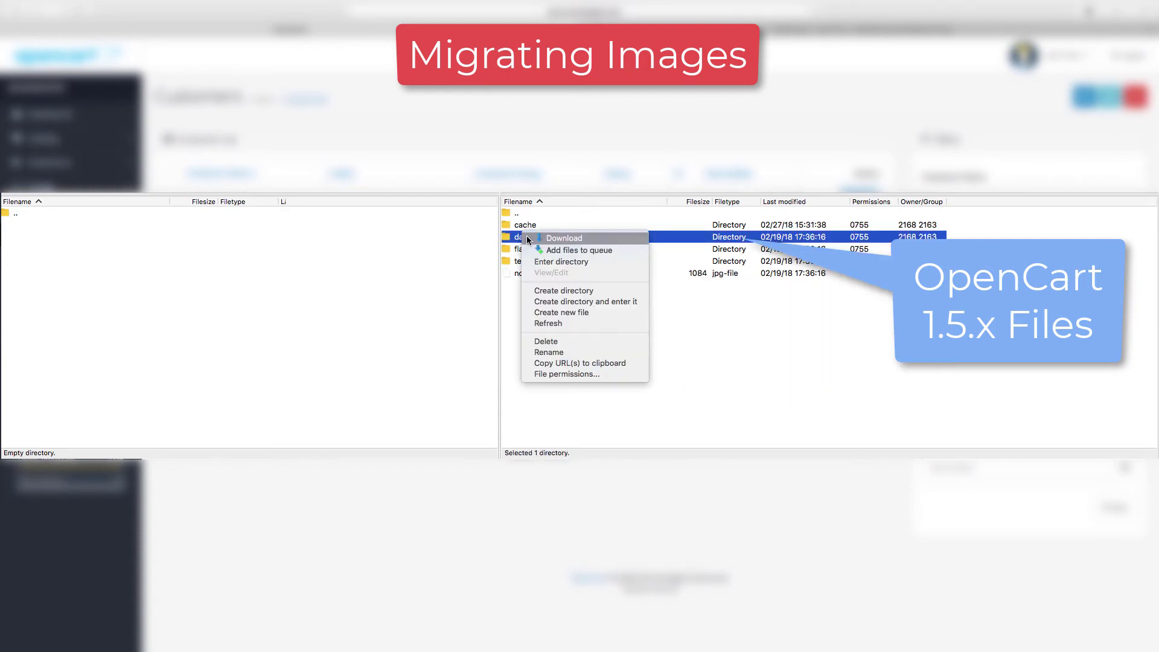
click(567, 242)
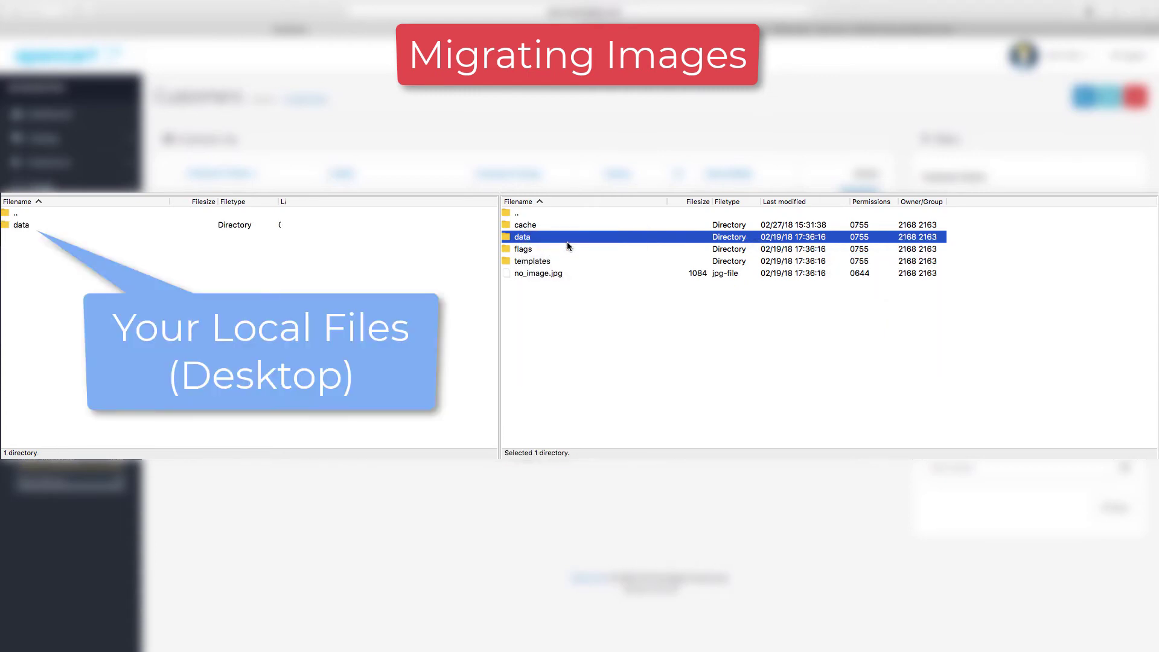
double_click(539, 213)
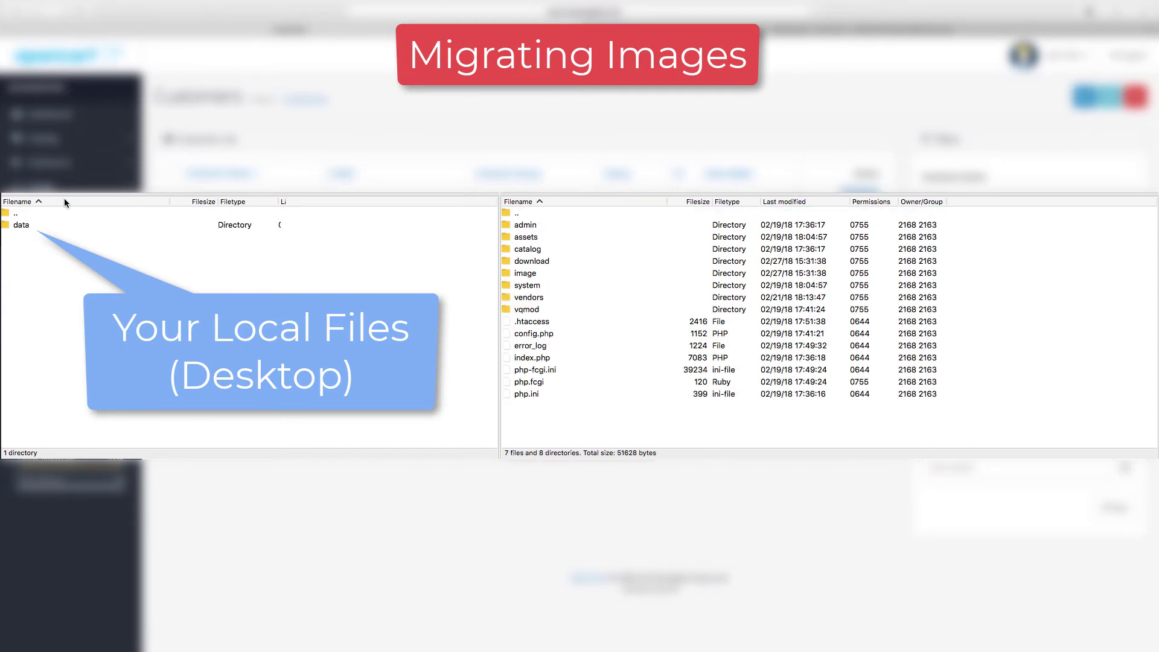
Upload the local data folder into the server's newtest/image folder.
double_click(532, 212)
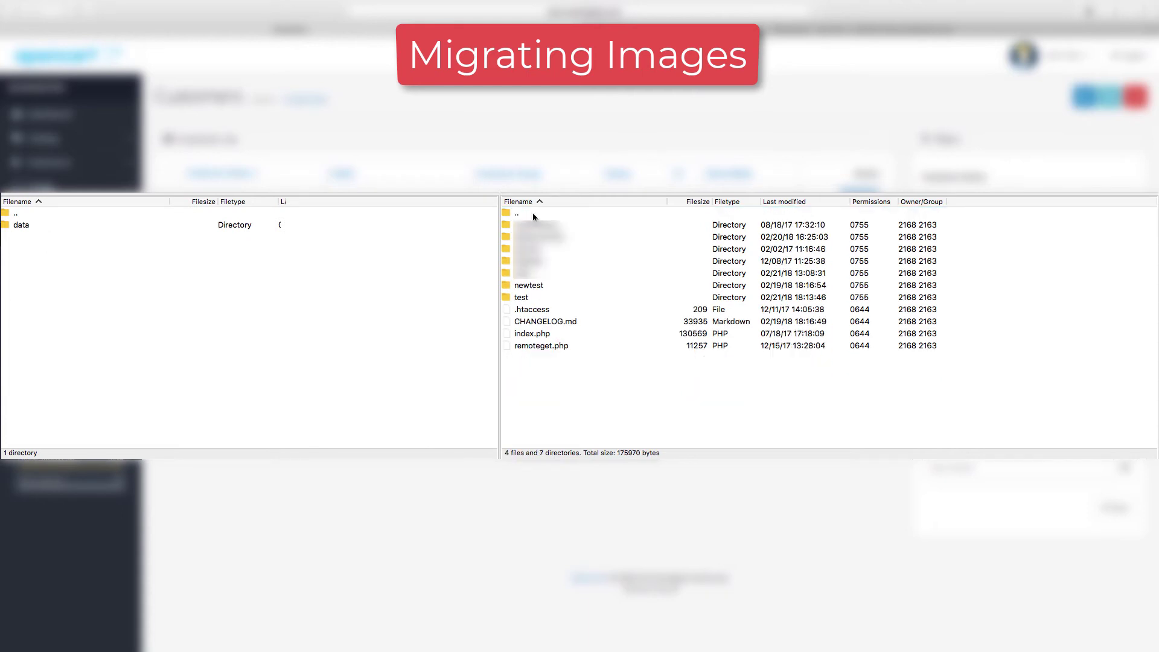
click(546, 284)
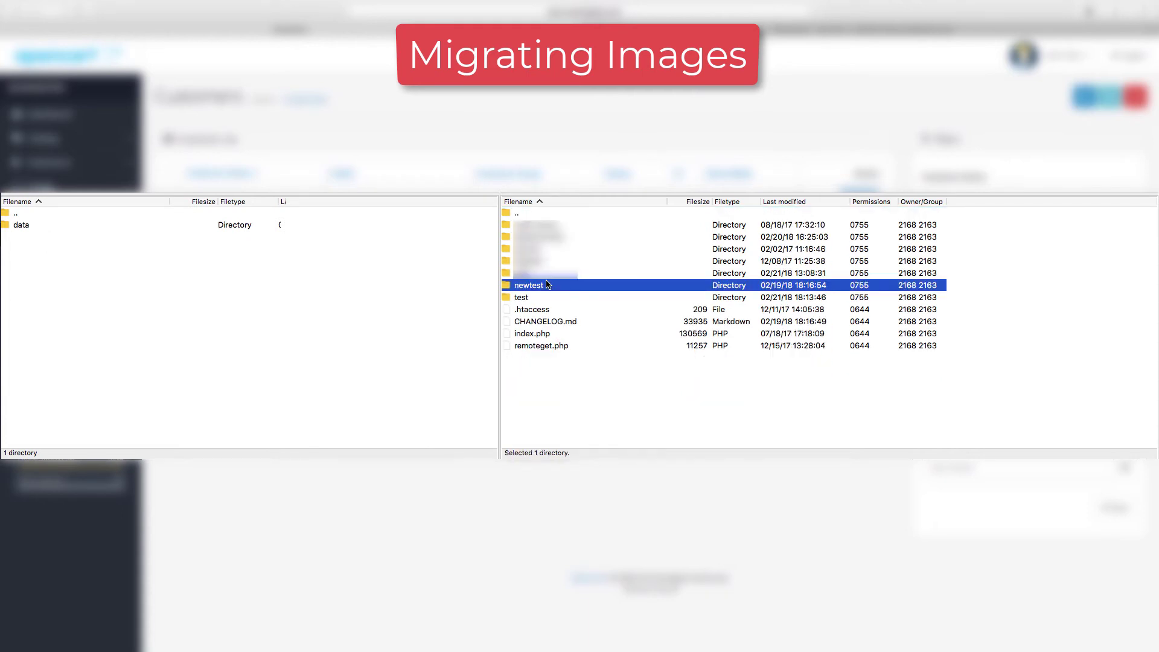
double_click(547, 284)
double_click(535, 253)
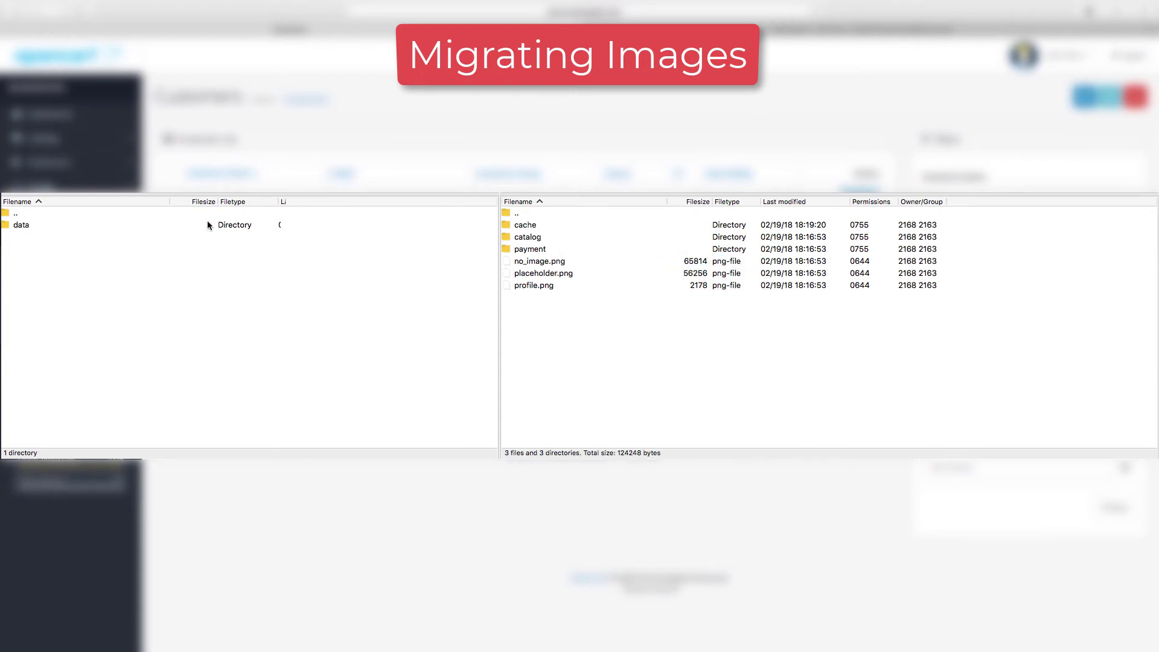
click(100, 226)
right_click(101, 230)
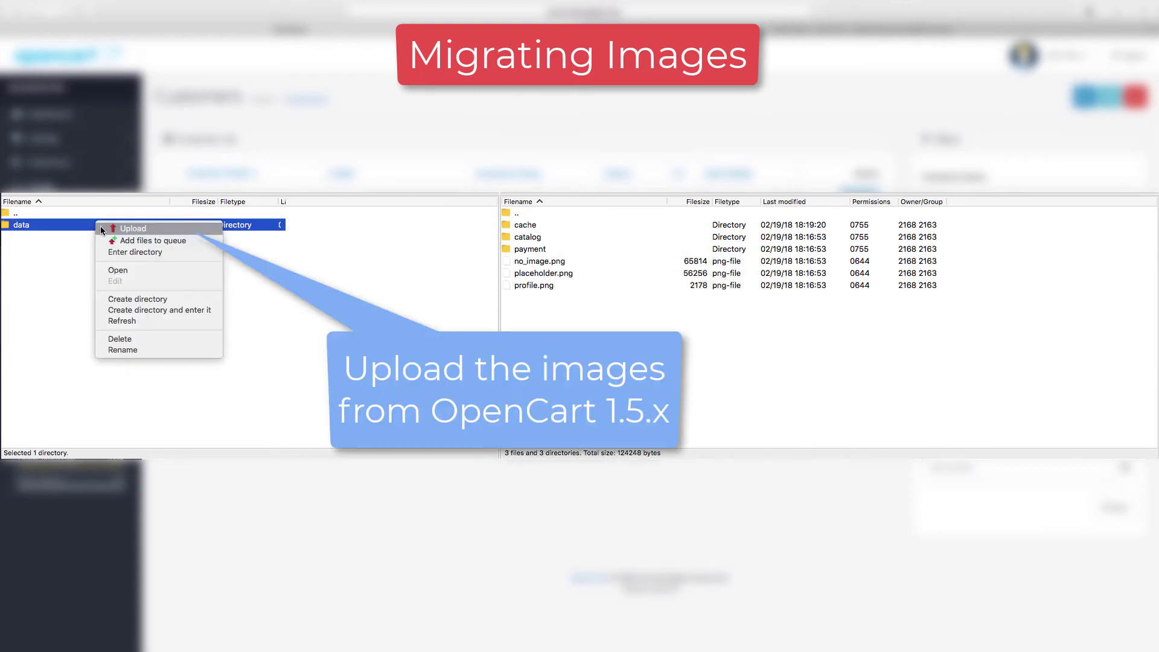
click(159, 229)
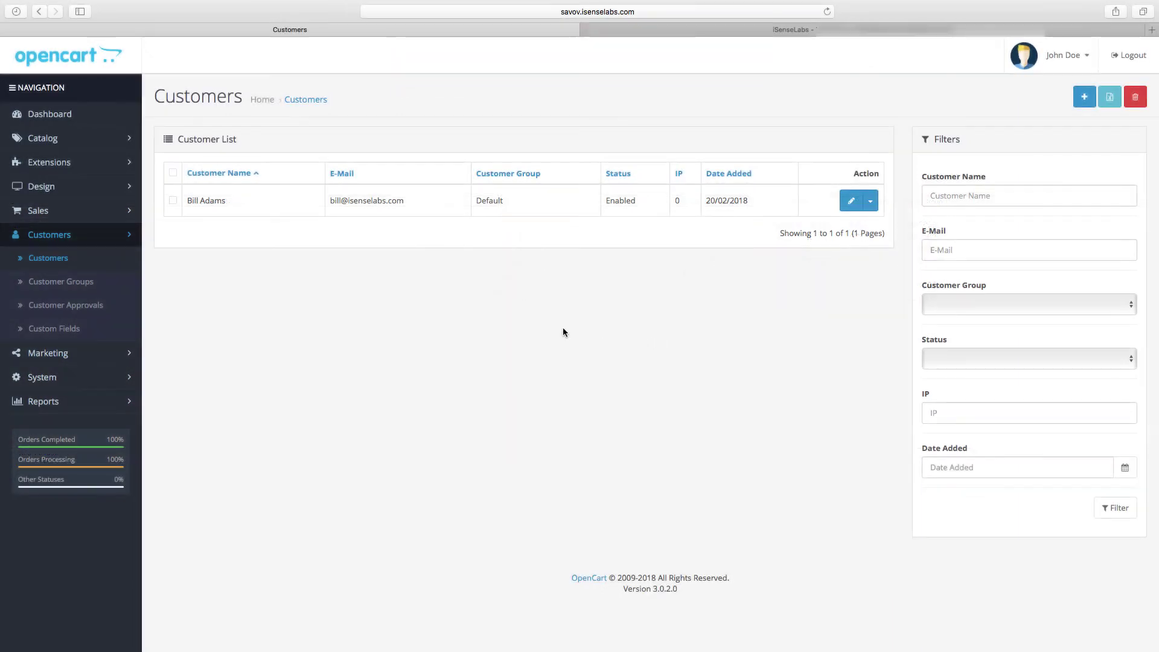
Open the new store's product list under Catalog > Products.
click(104, 143)
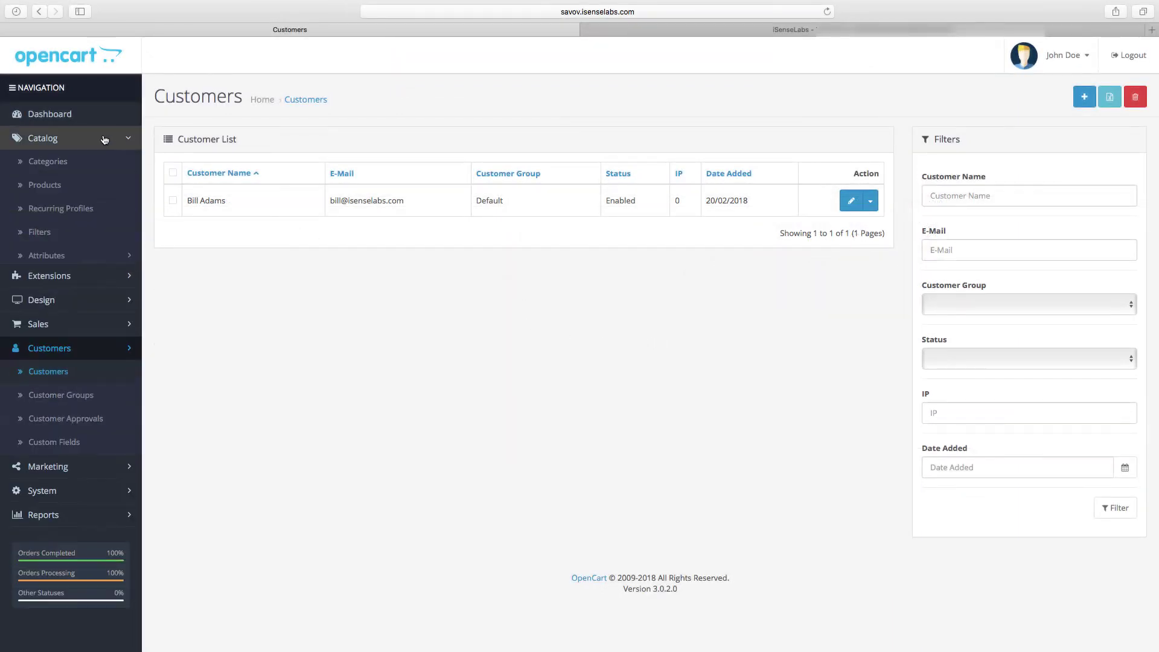
click(104, 184)
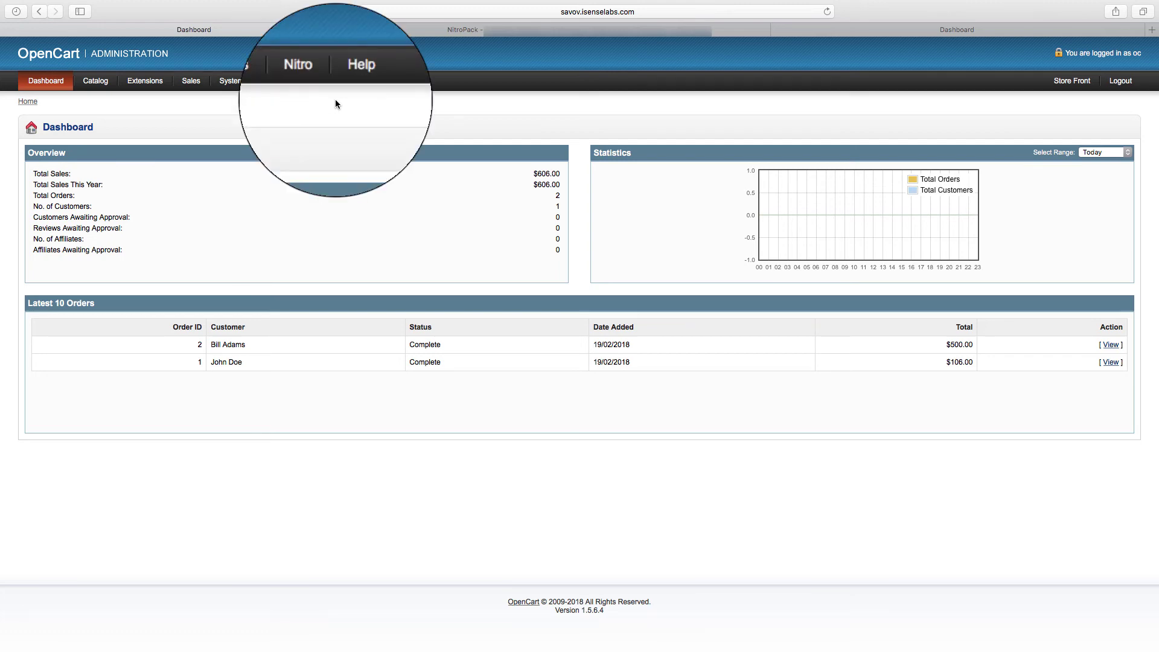
Open the old store's NitroPack Settings from the Nitro menu.
mouse_move(321, 87)
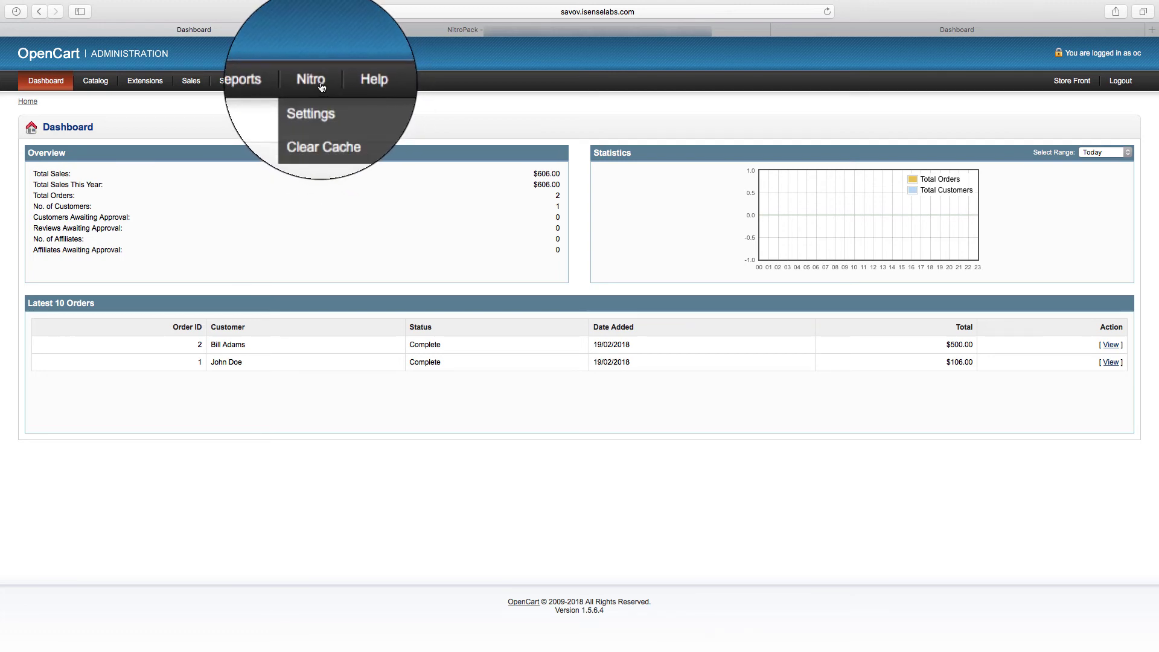
click(328, 98)
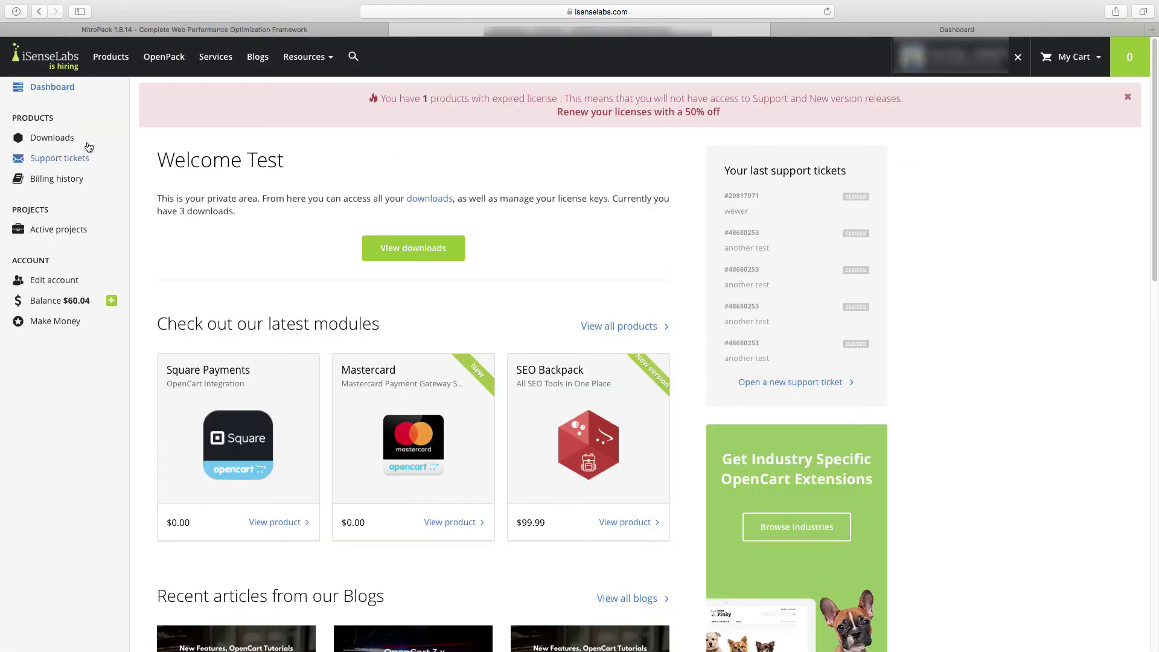
Download NitroPack 3.5.14 for OpenCart 3.0.x from the NitroPack Cache entry in Downloads.
click(52, 140)
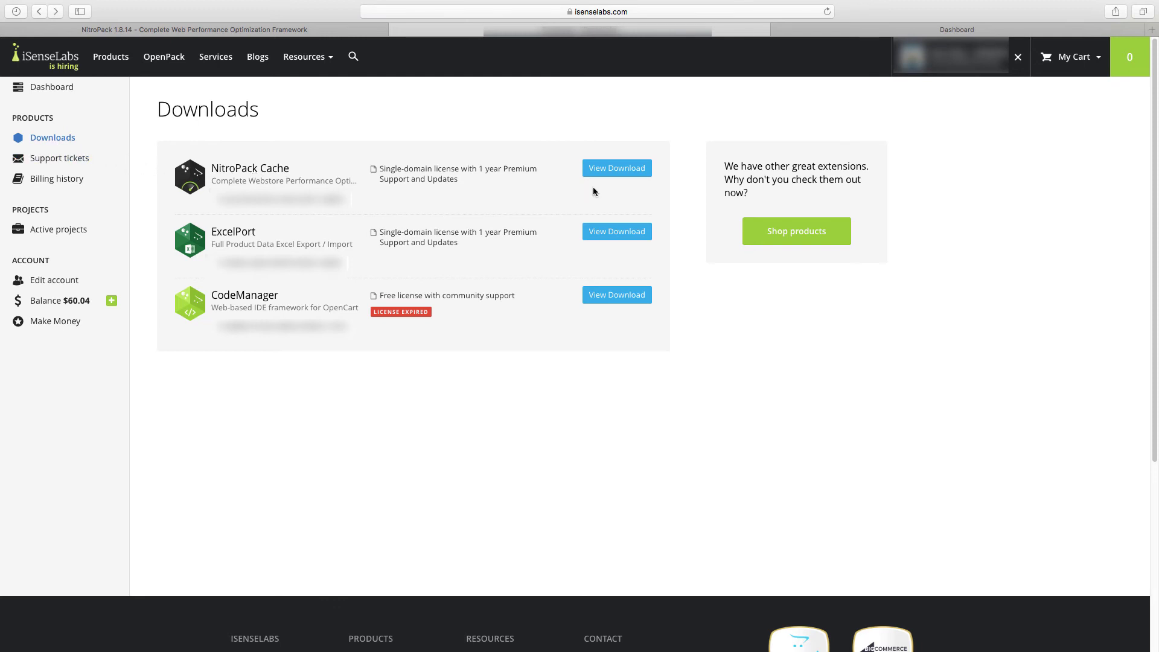
click(613, 168)
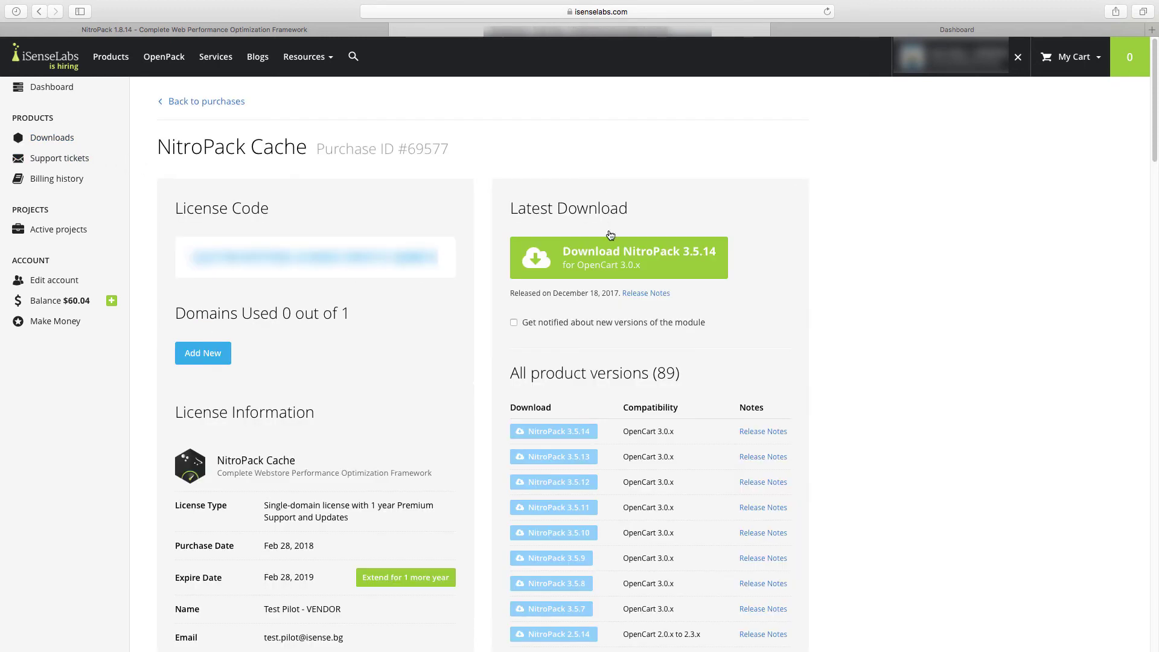
click(611, 269)
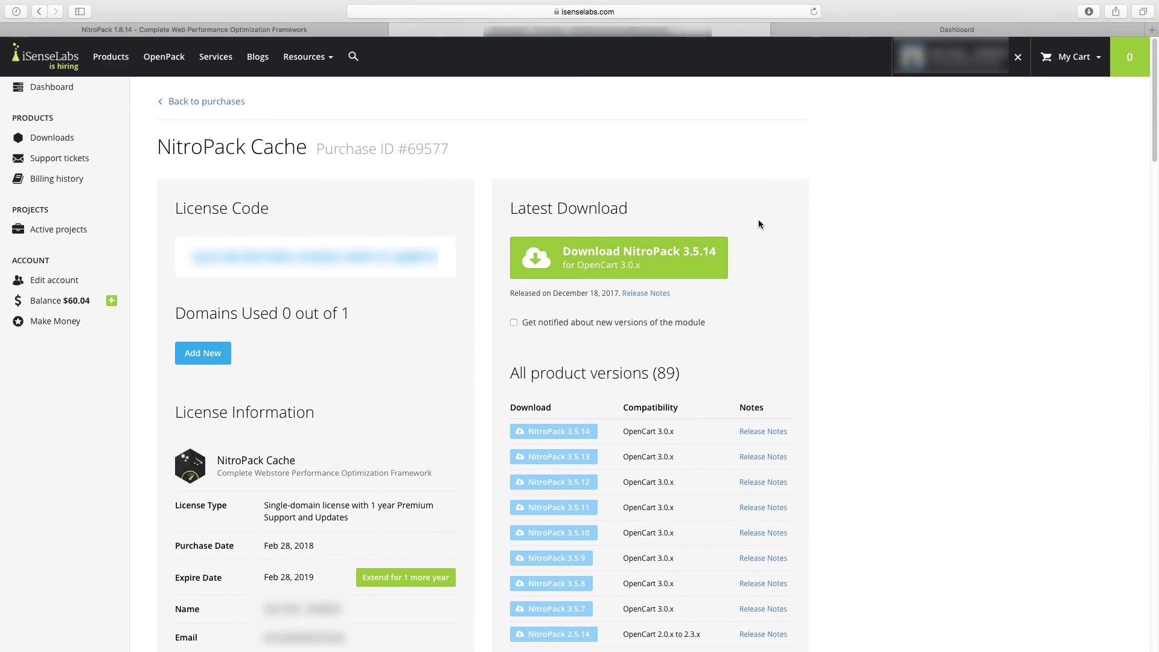
Upload nitropack.ocmod.zip in the Extension Installer and refresh the modification cache.
click(869, 38)
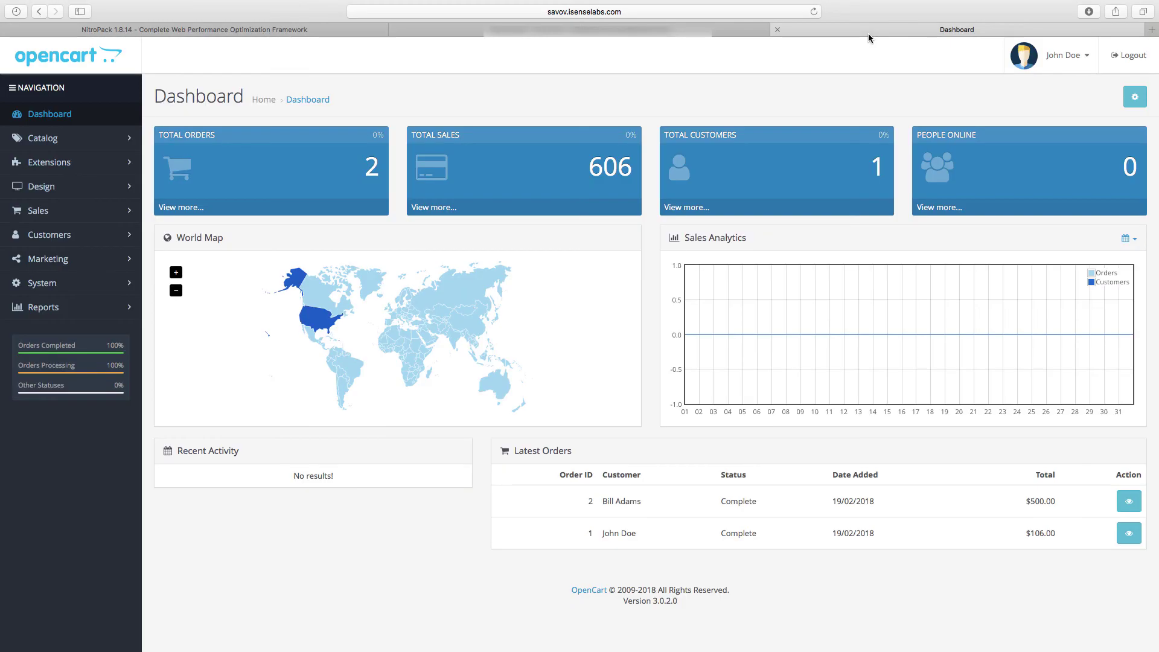
click(96, 172)
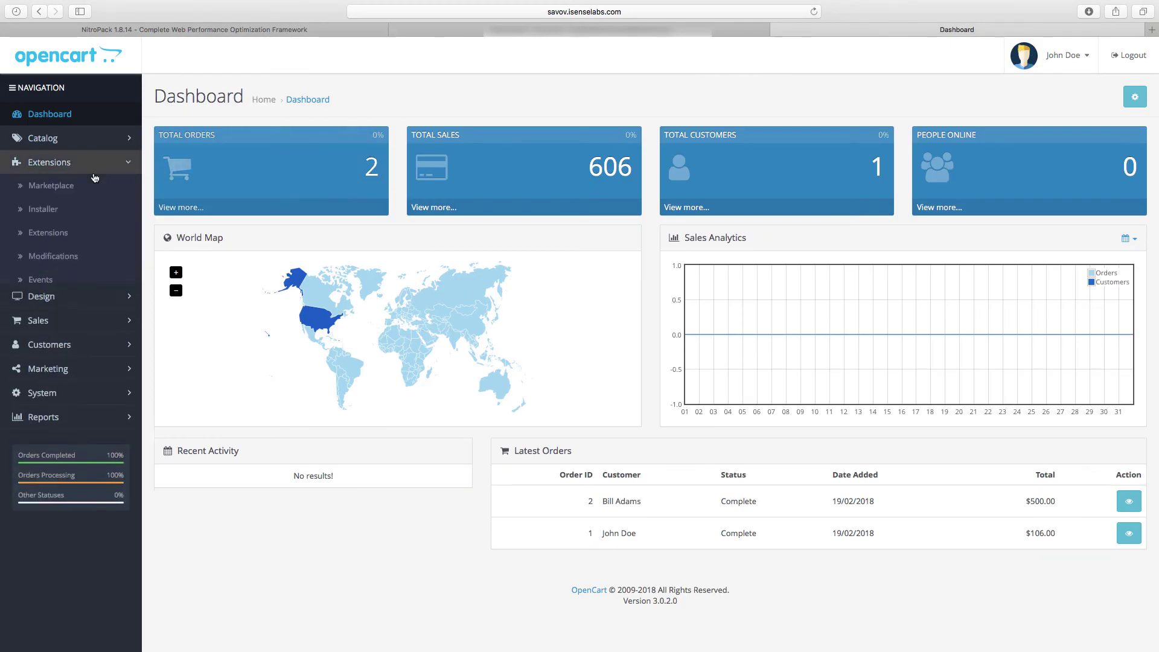
click(84, 208)
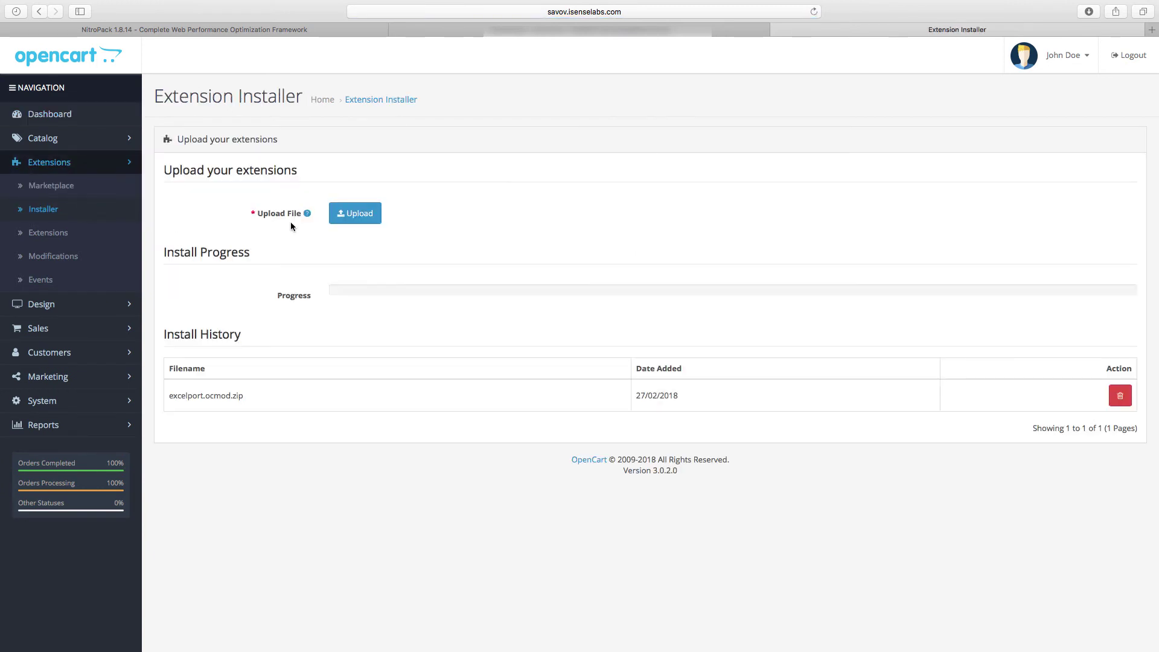
click(355, 213)
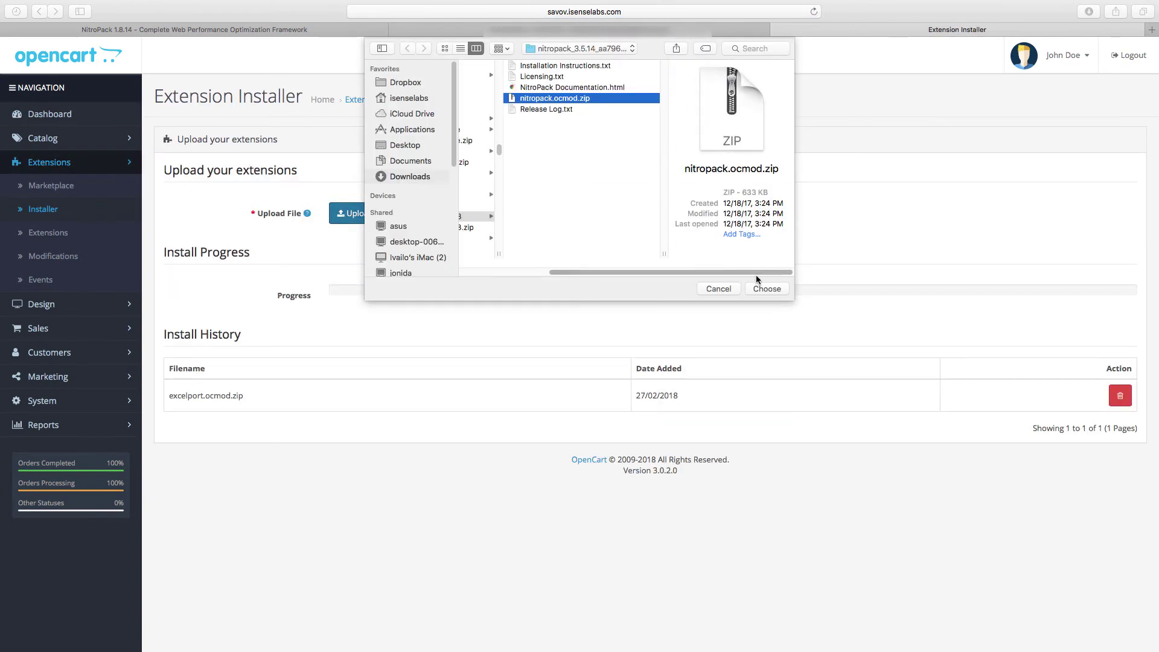
click(767, 288)
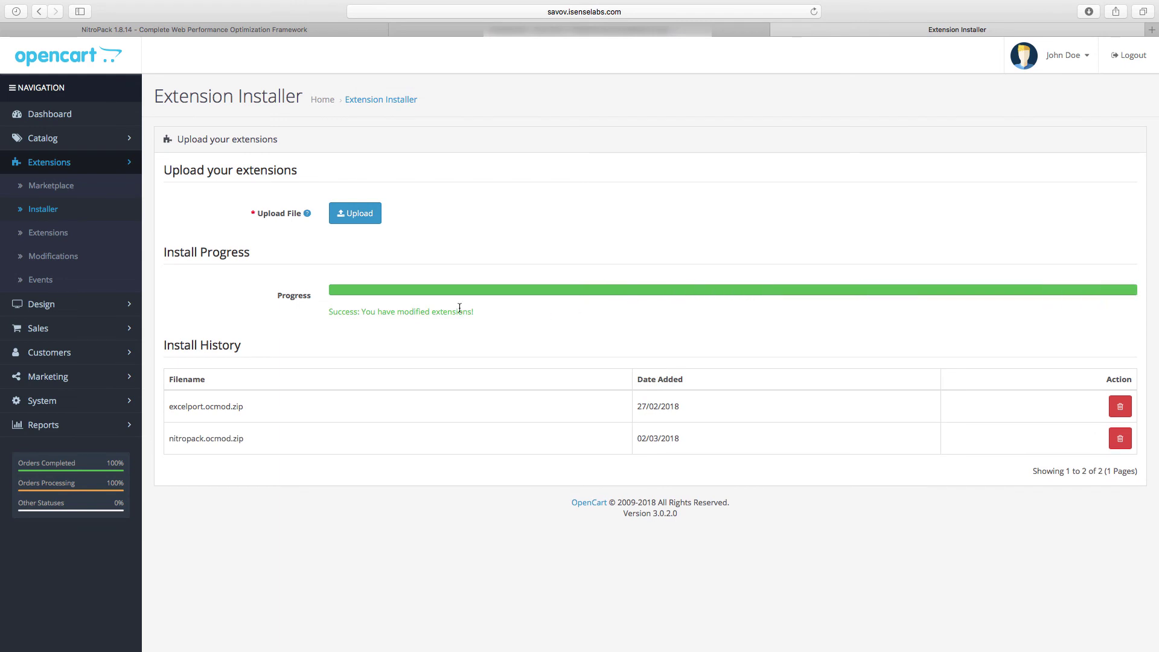
click(100, 261)
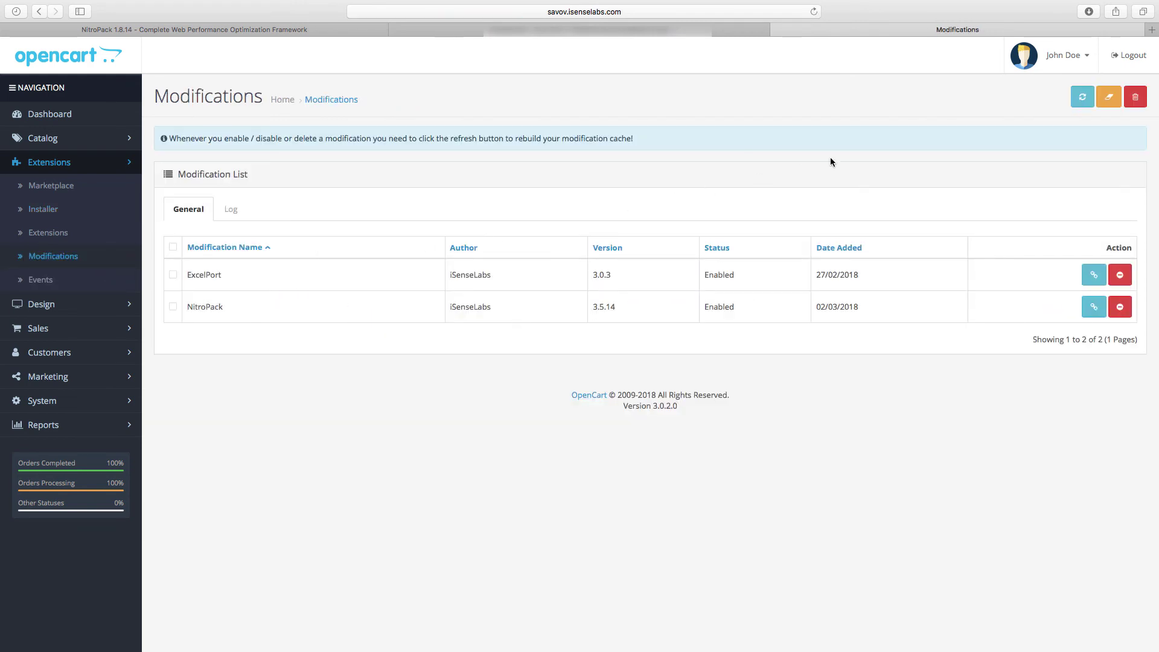
click(1078, 97)
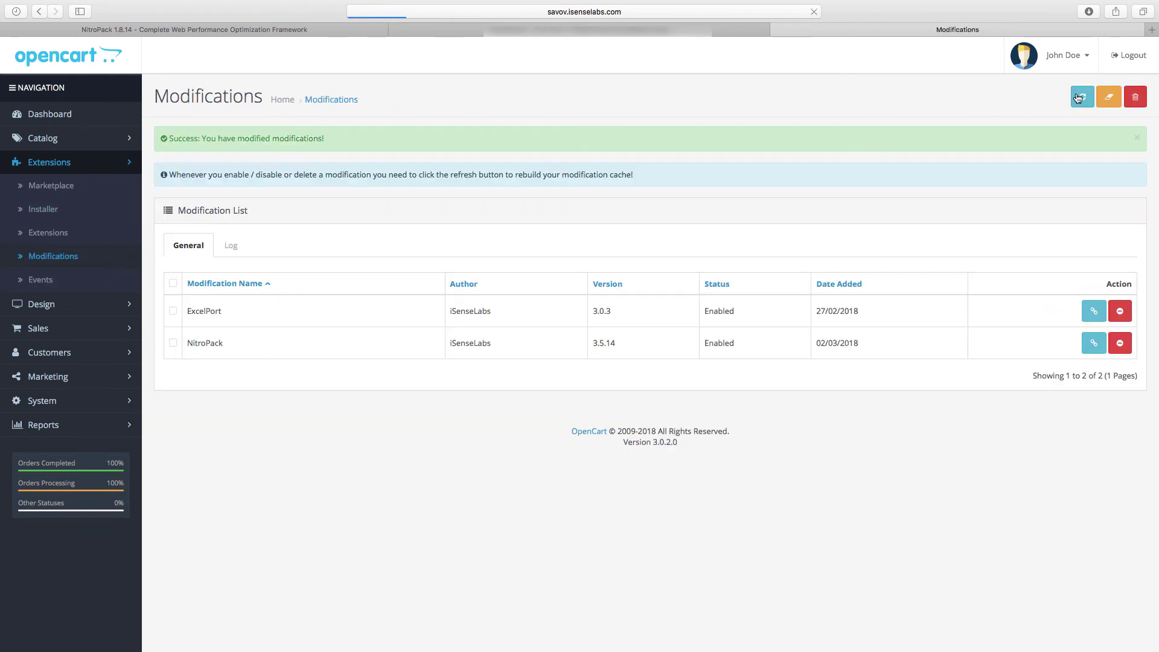
Install the NitroPack module from the Modules extension list and open its dashboard.
click(44, 234)
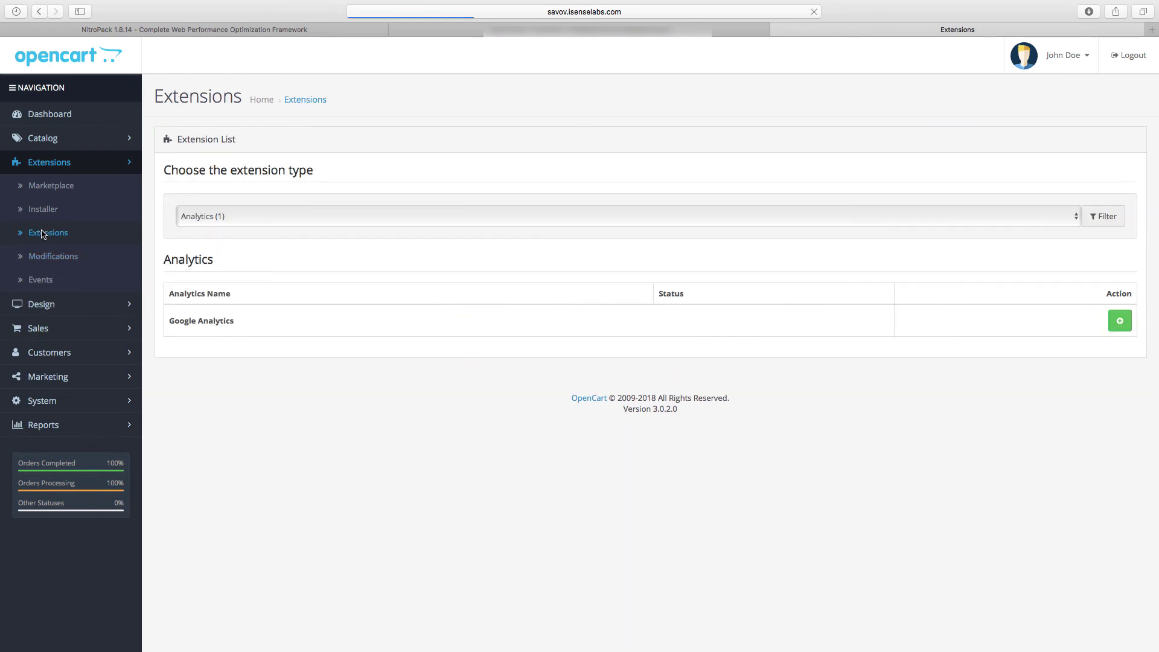
click(208, 215)
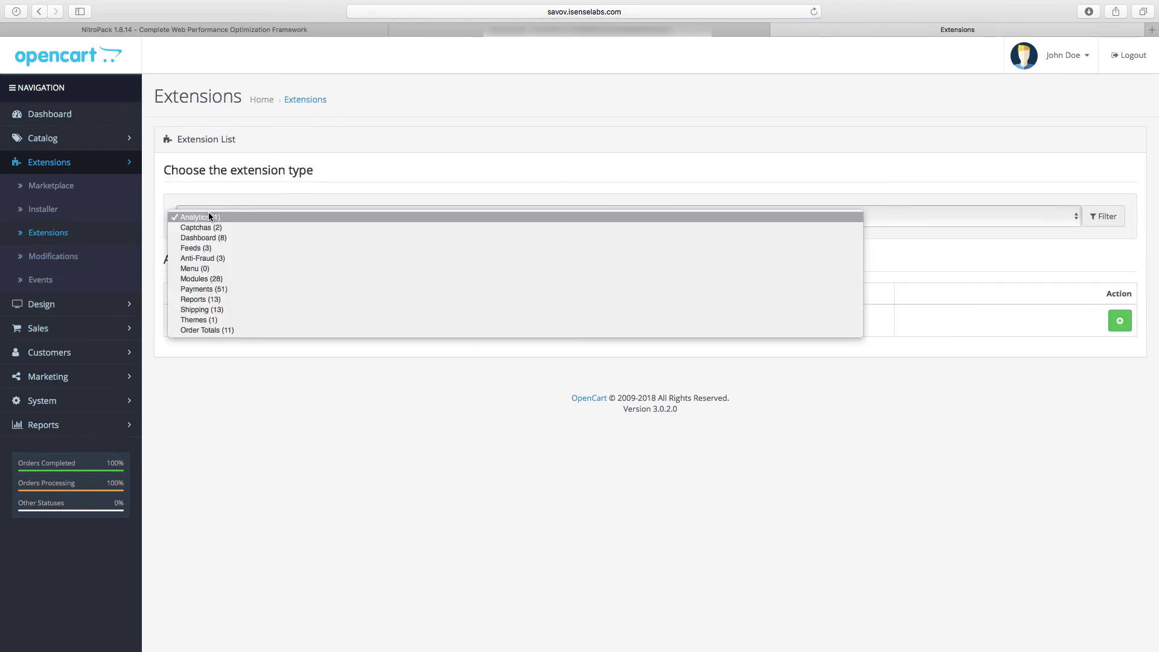
click(212, 279)
scroll(212, 276, down, 6)
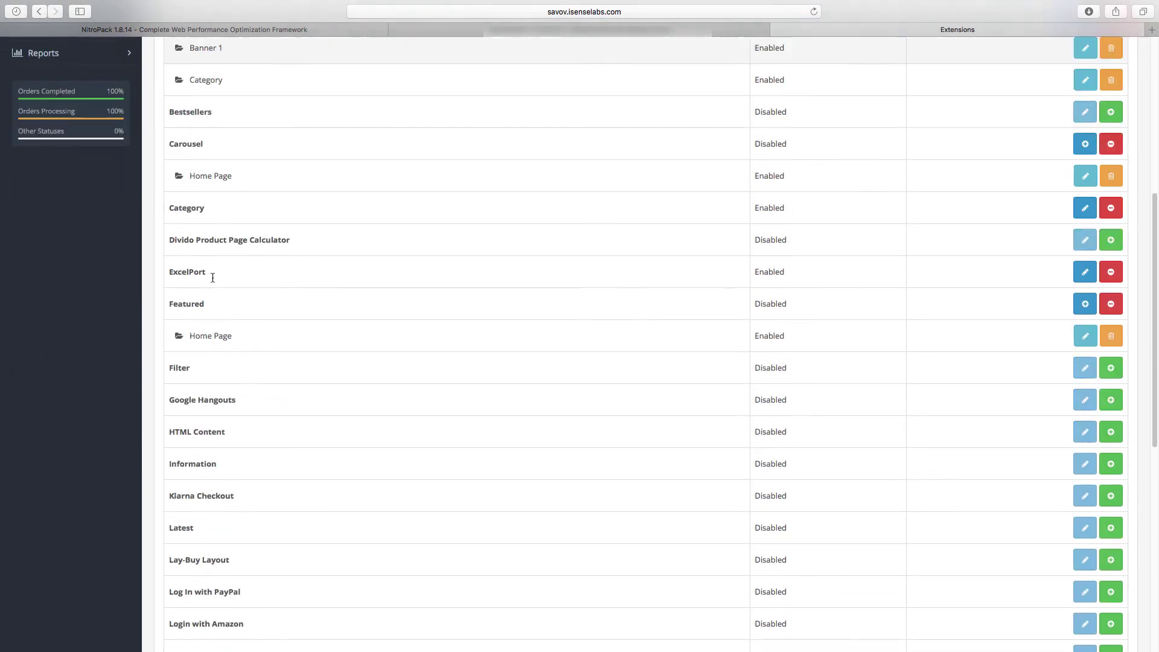
scroll(212, 280, down, 5)
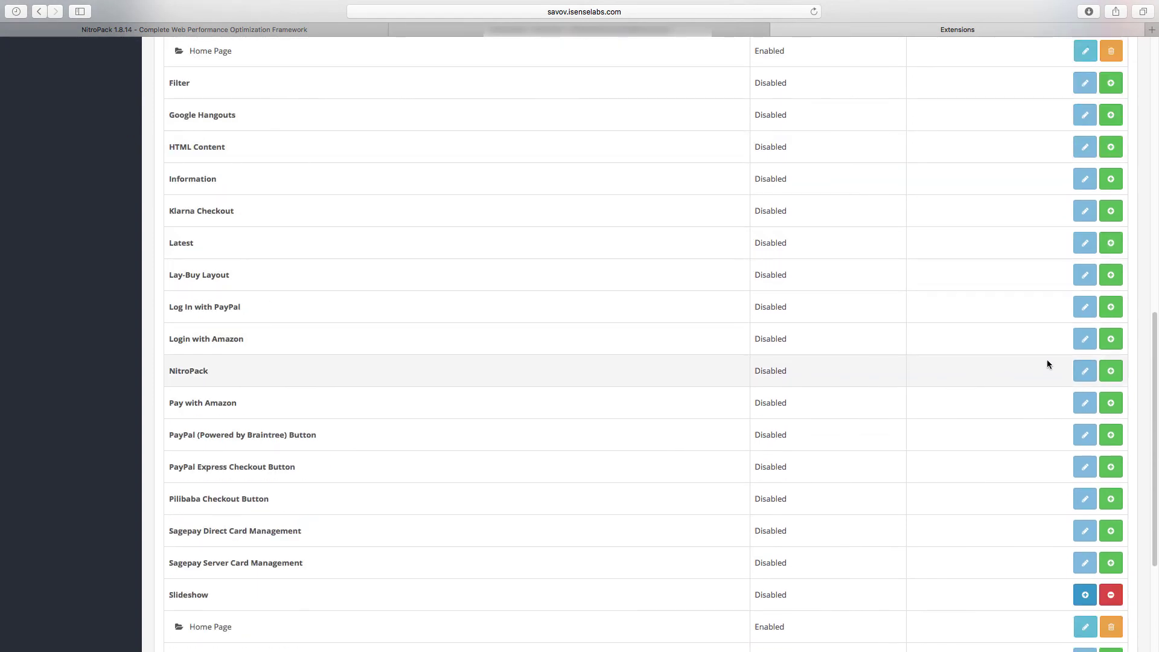
click(1111, 371)
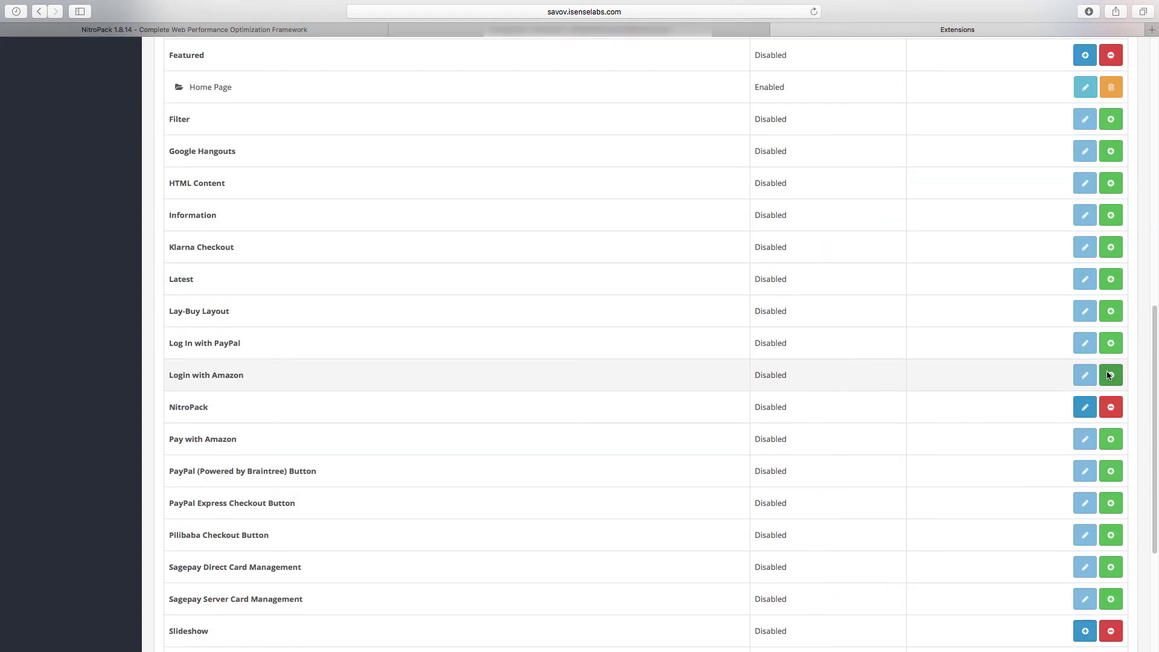
click(1085, 416)
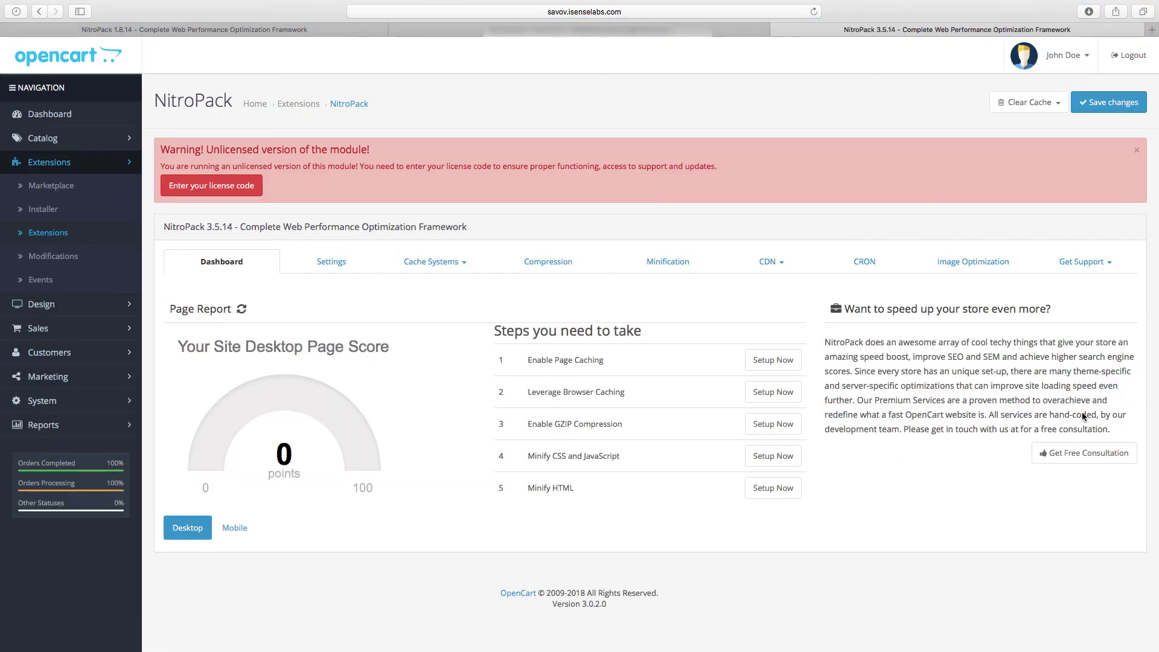
Review the old NitroPack 1.8.14 general, GZIP compression and minification settings.
click(278, 29)
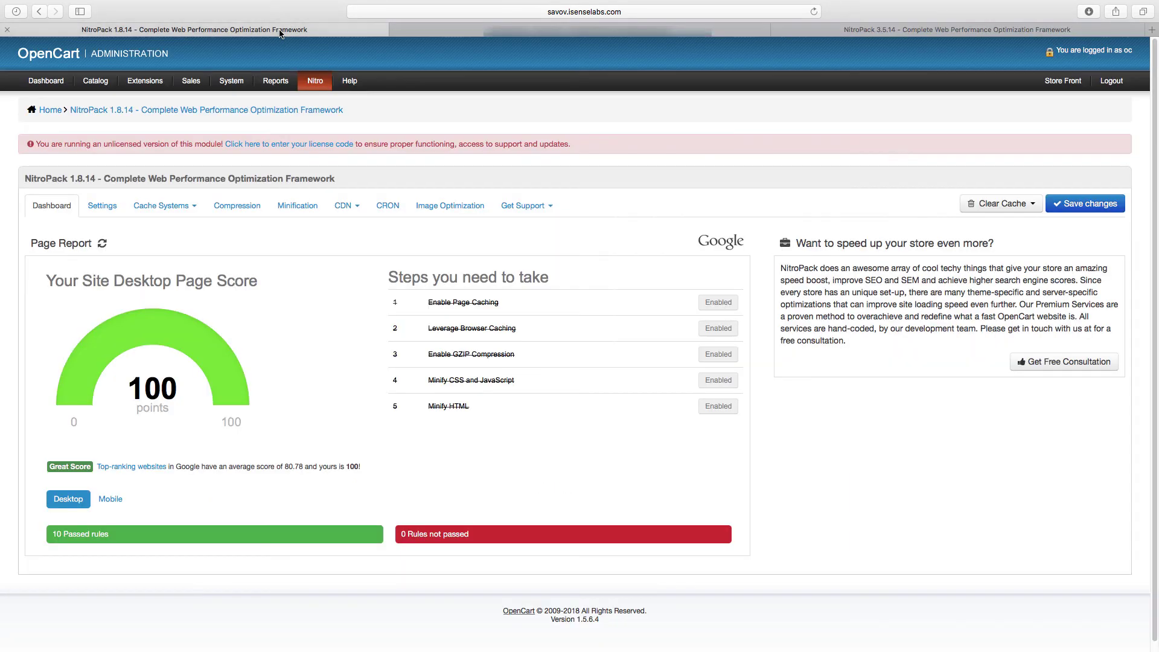
click(103, 209)
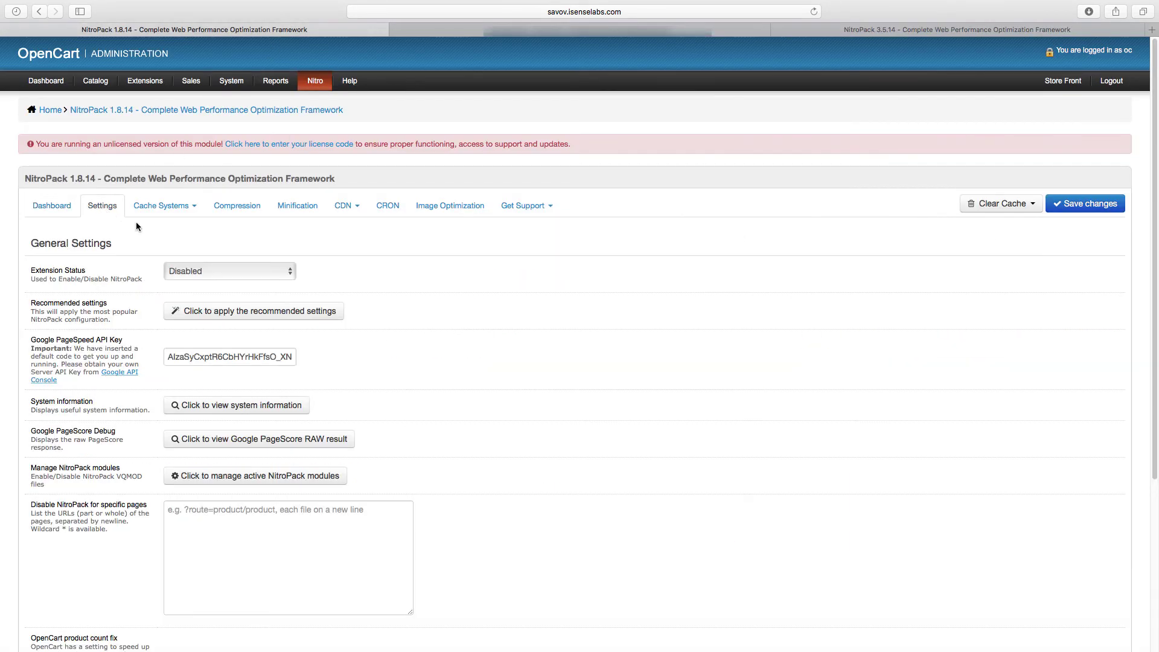
click(233, 208)
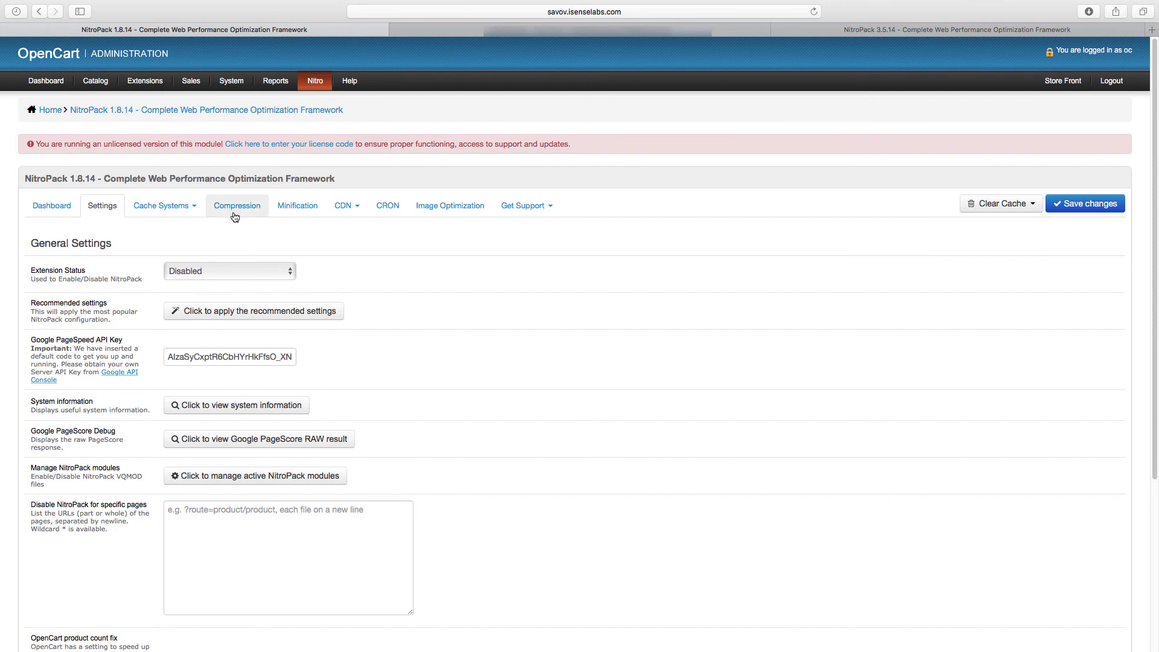
click(297, 207)
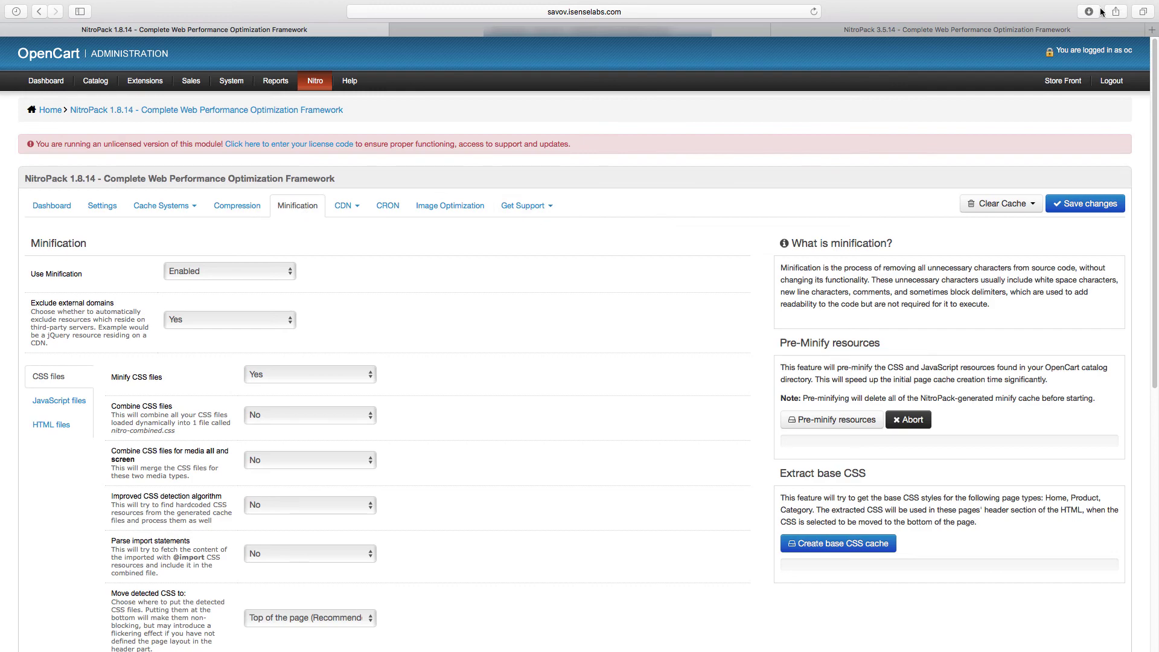
Choose the extension status in the new NitroPack 3.5.14 General Settings.
click(1035, 33)
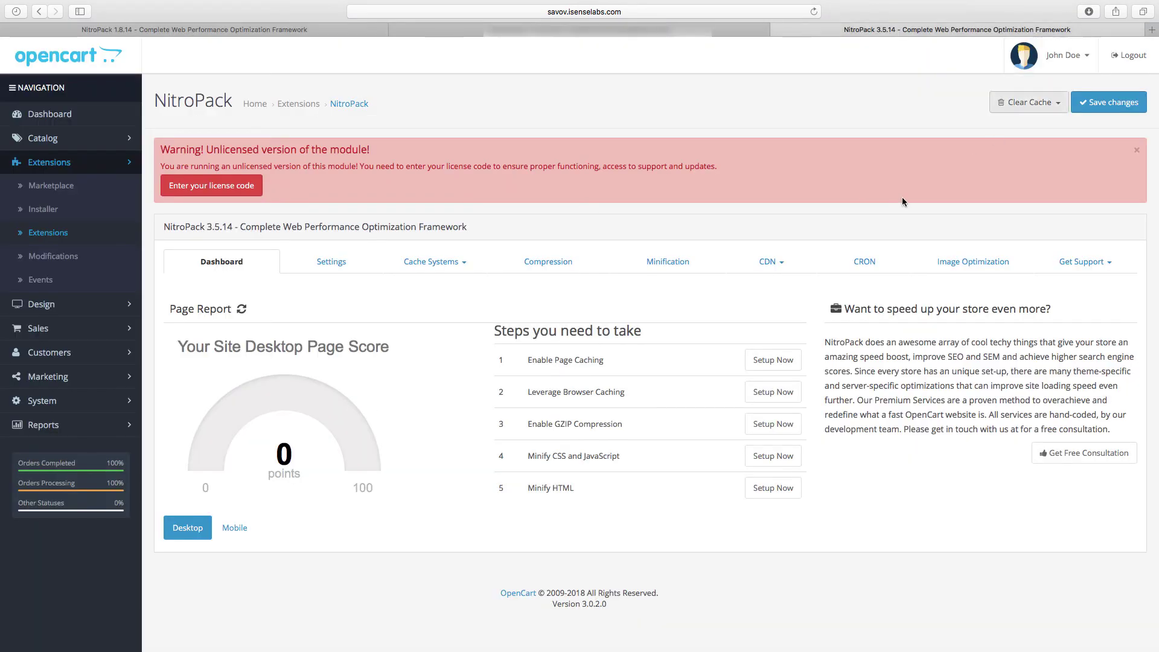
click(343, 266)
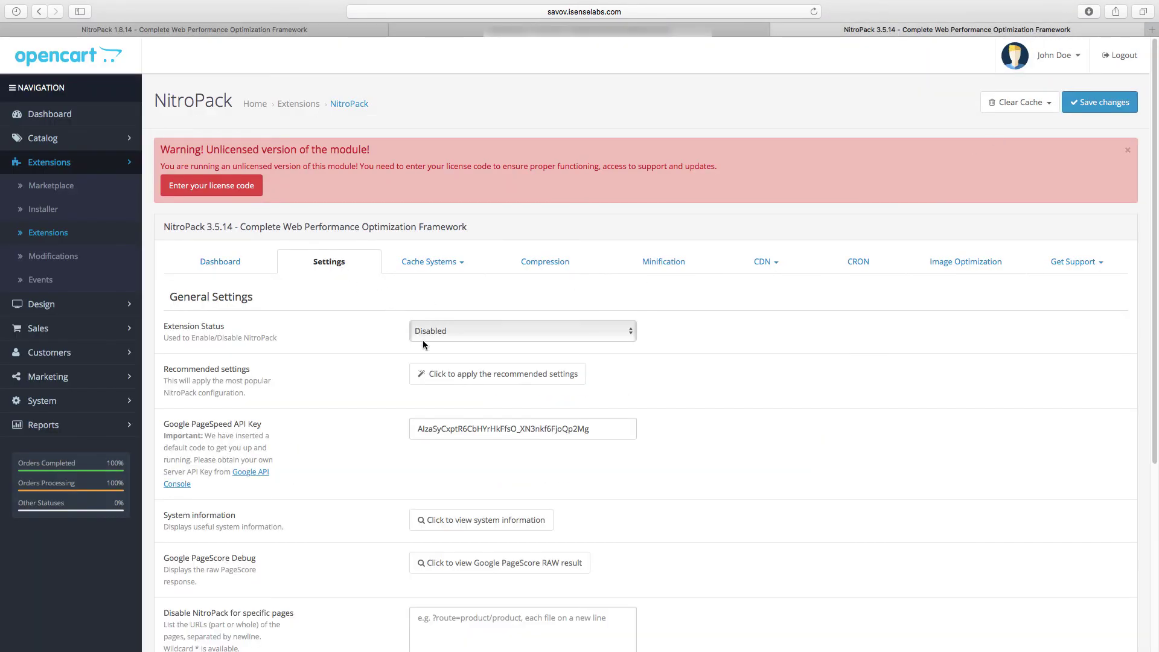
click(451, 330)
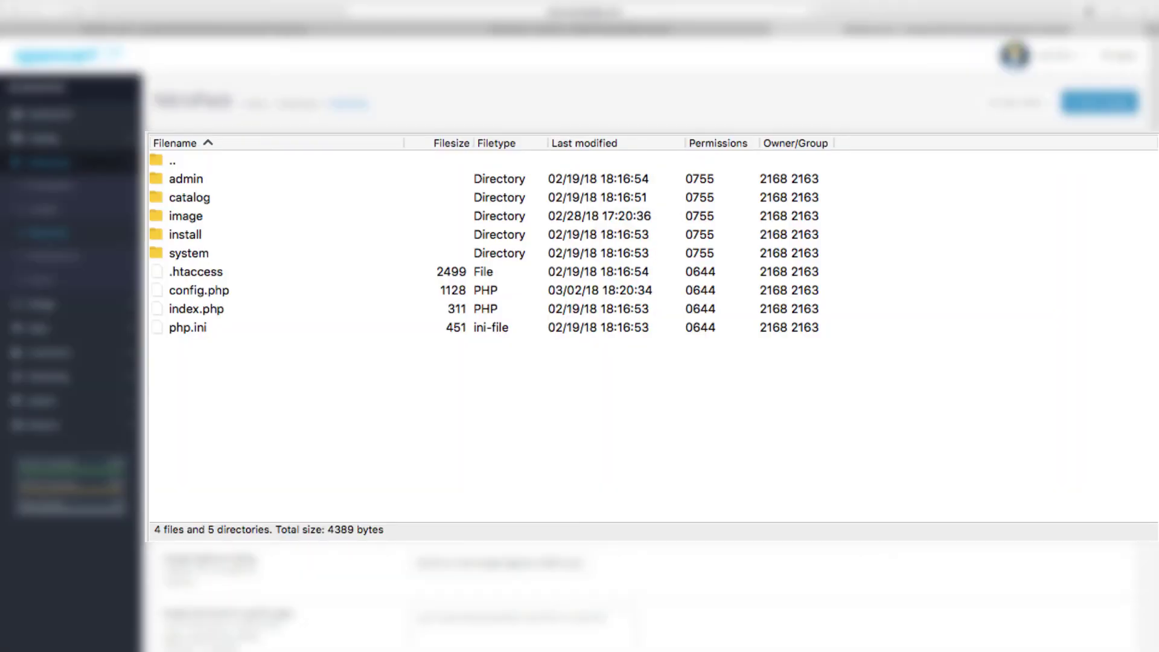
Select config.php (1128 bytes) in the store's root folder on the server.
click(231, 292)
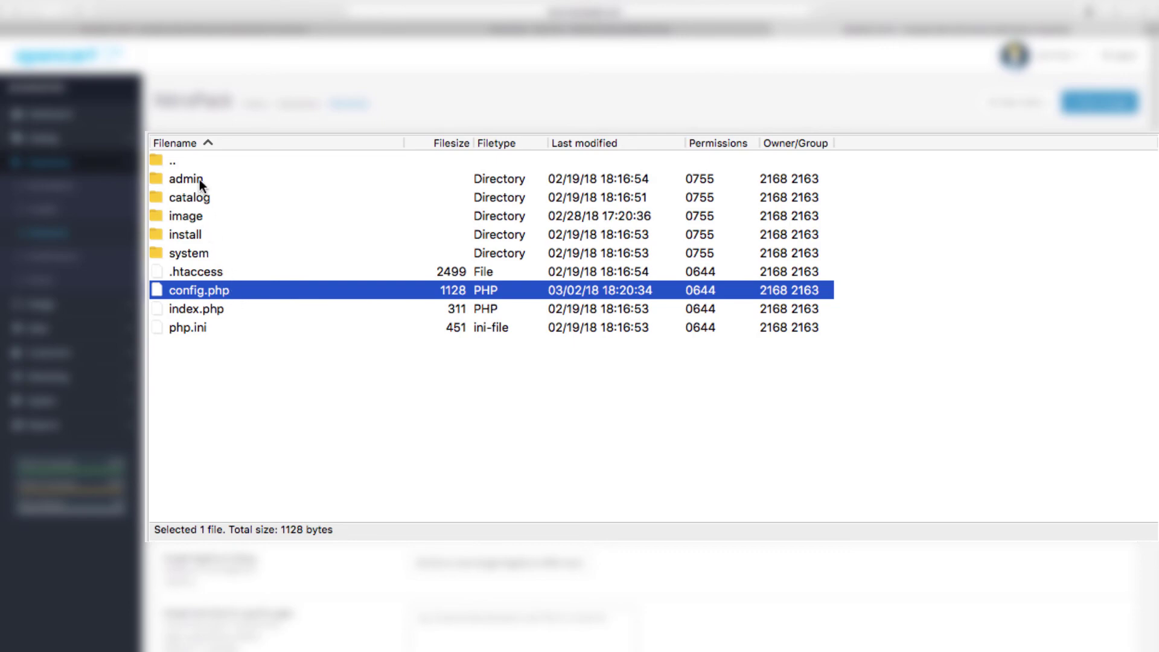
Go into the admin folder and select its config.php for editing.
double_click(199, 179)
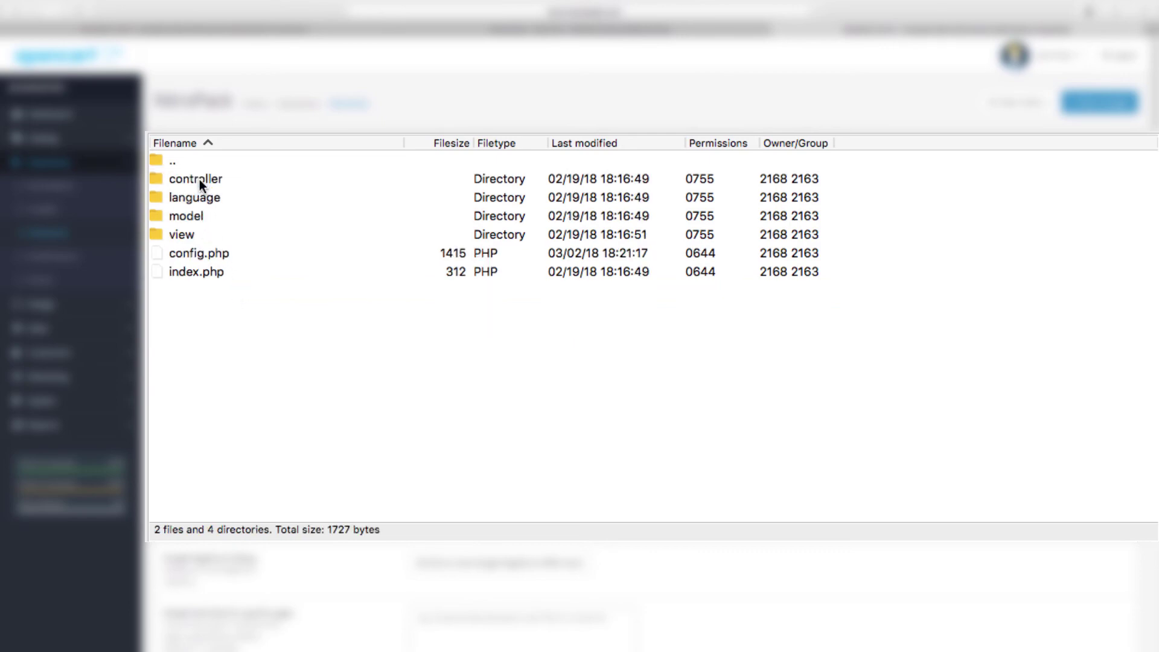
click(199, 254)
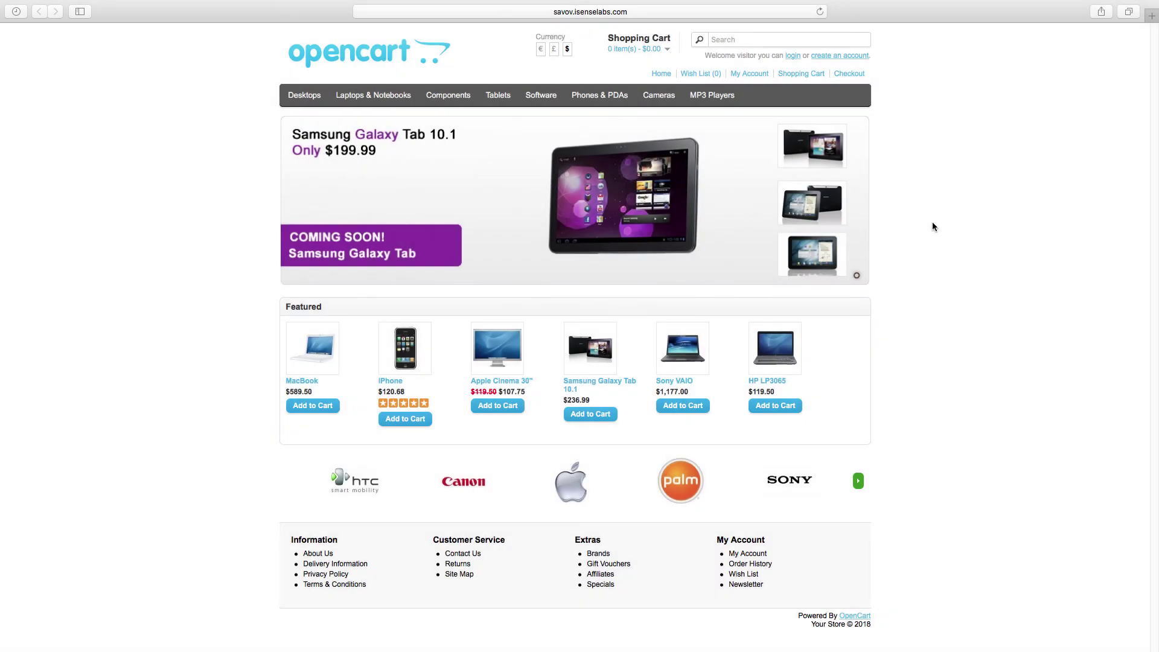
Reload the storefront to check the new theme, then add the iPhone to the cart ($123.20 total).
click(820, 12)
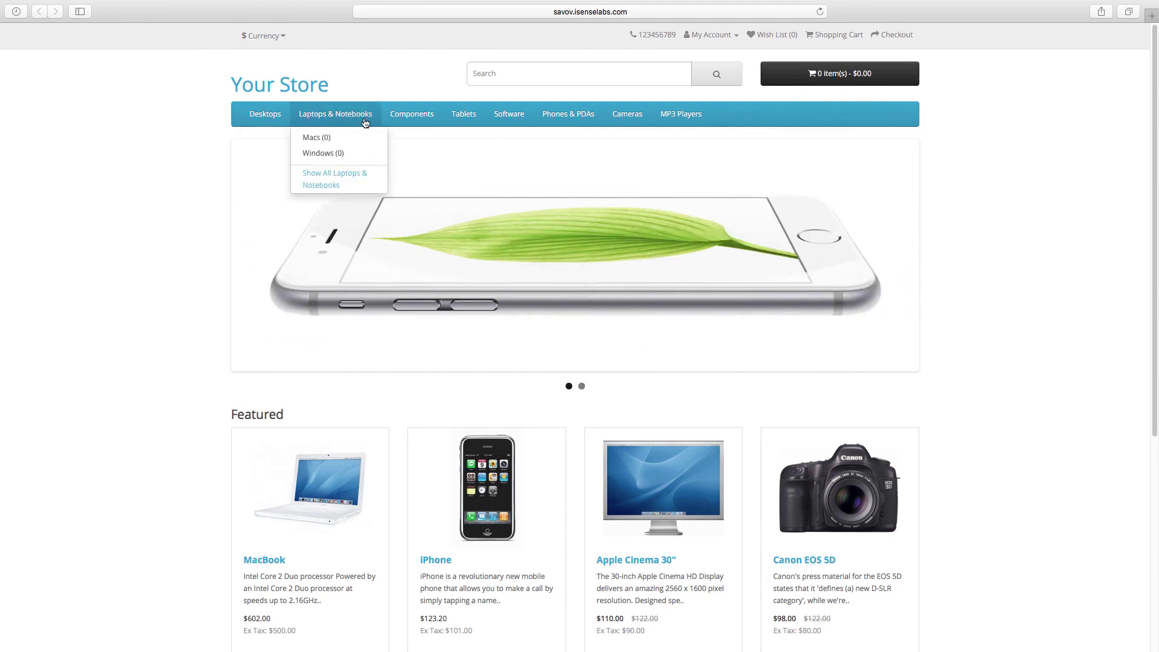
scroll(531, 314, down, 5)
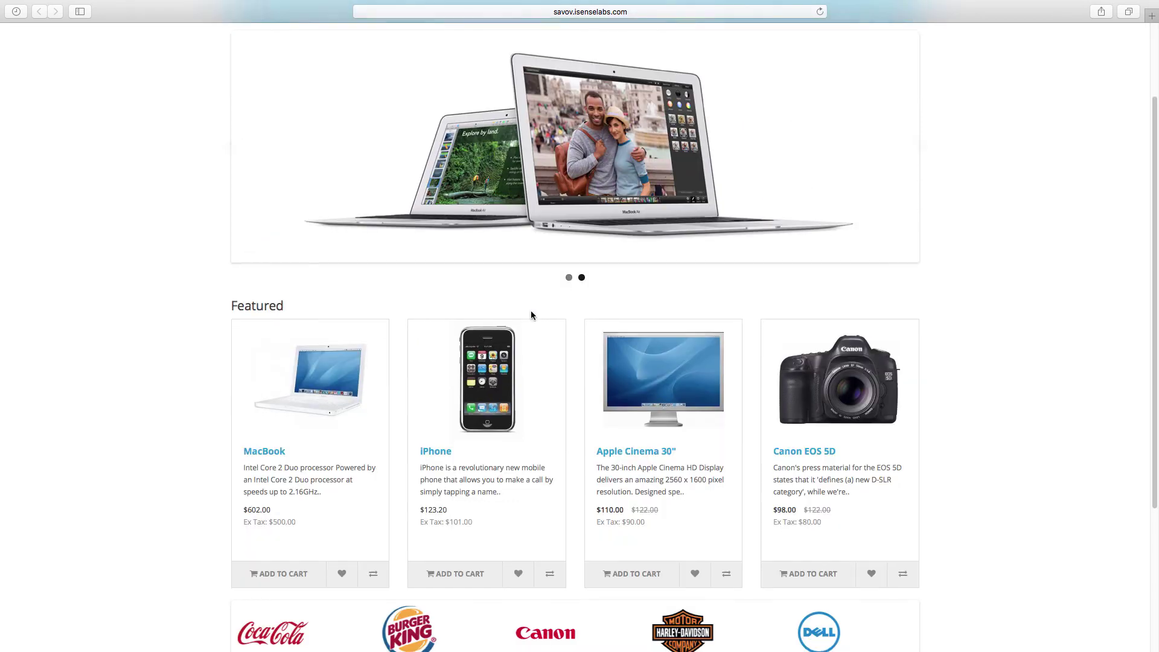
scroll(532, 315, down, 2)
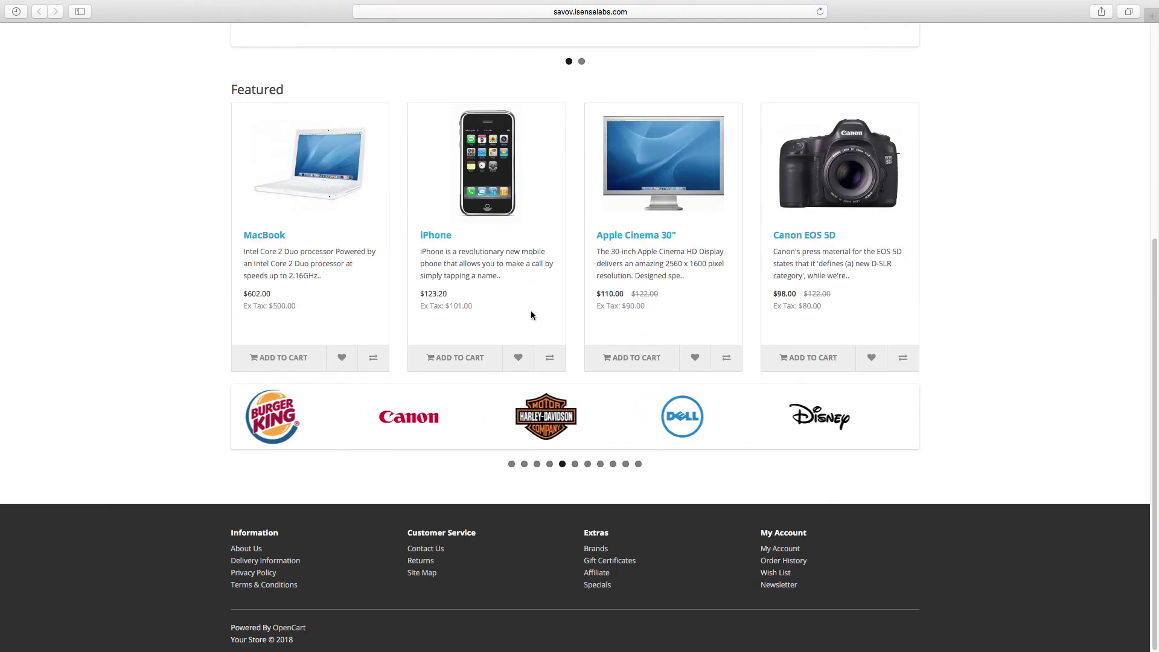
click(492, 183)
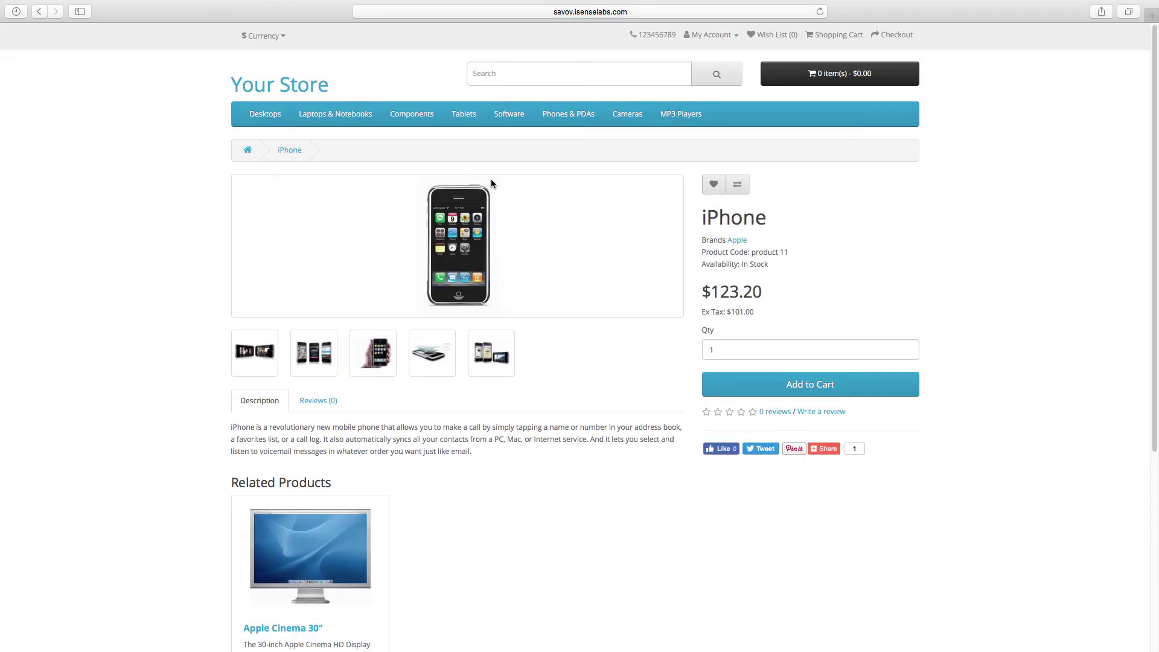
click(835, 393)
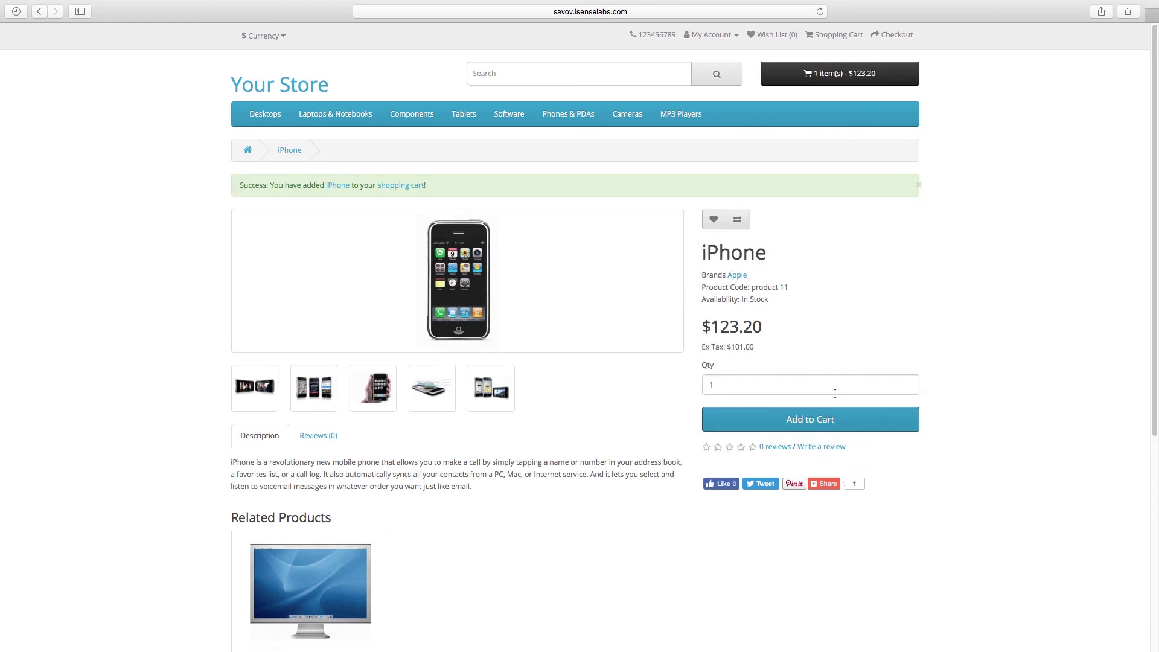